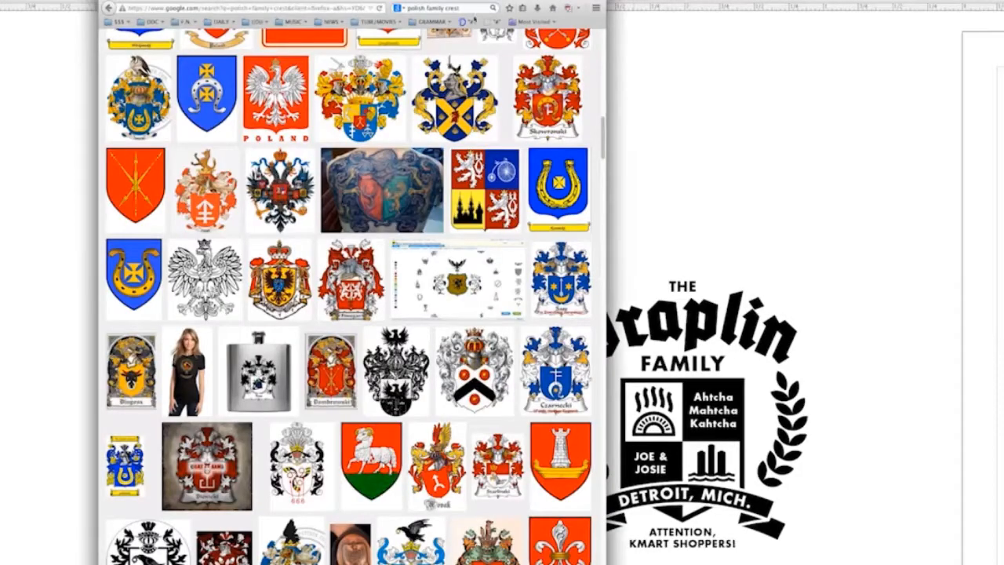
Step: Look through the Polish family crest image results and enter SOLO as a new search term
scroll(390, 223, up, 2)
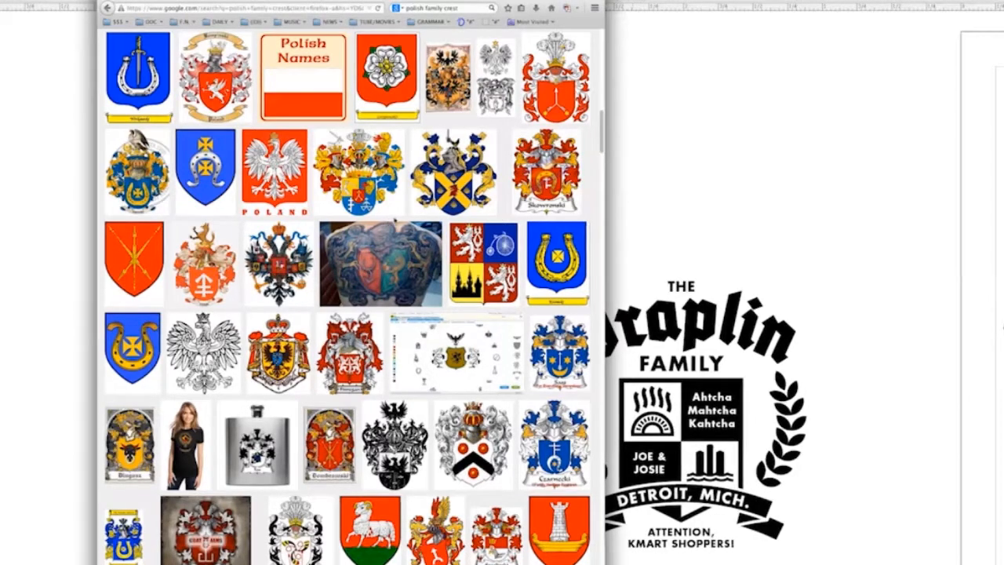
scroll(390, 223, up, 2)
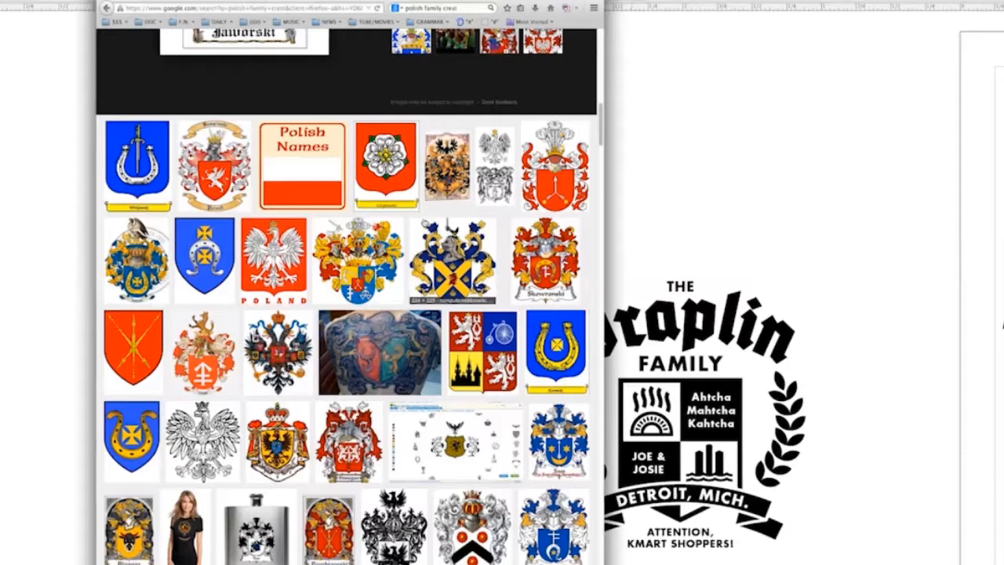
click(444, 8)
text(SOLO)
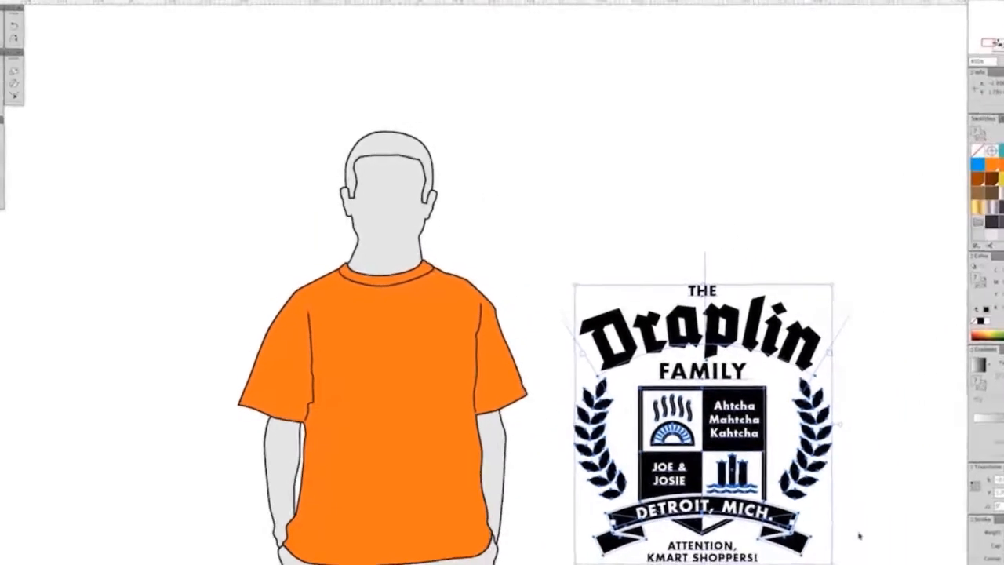
Step: Switch to the T-shirt mockup in Illustrator and fill the orange shirt with the DDC RED 1 swatch
click(410, 366)
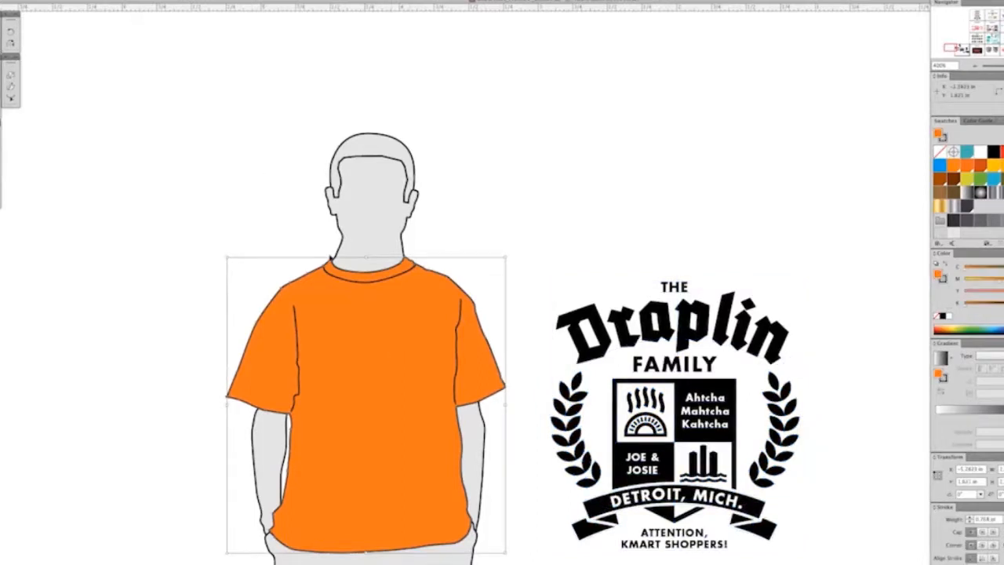
drag(245, 151, 506, 559)
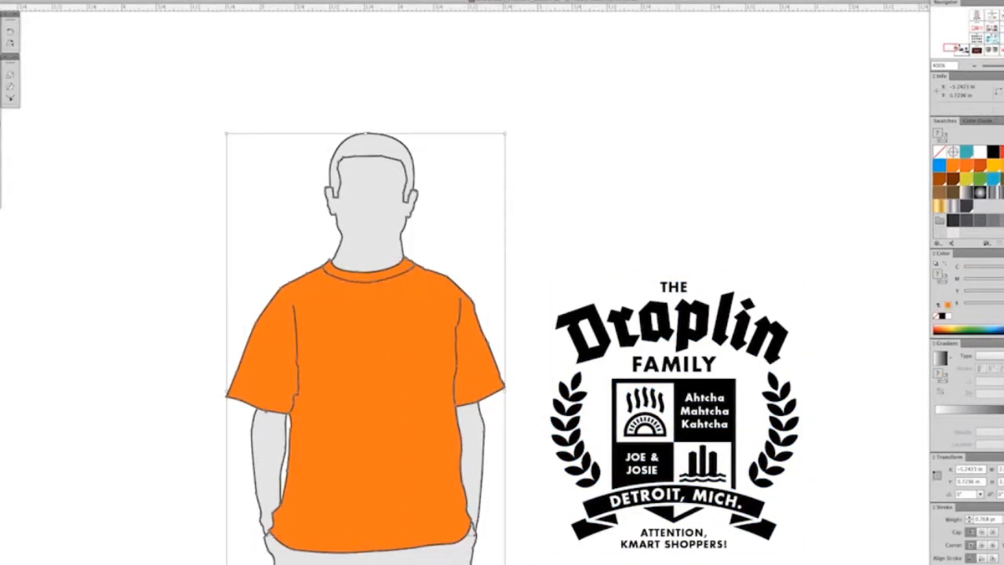
click(568, 233)
click(355, 342)
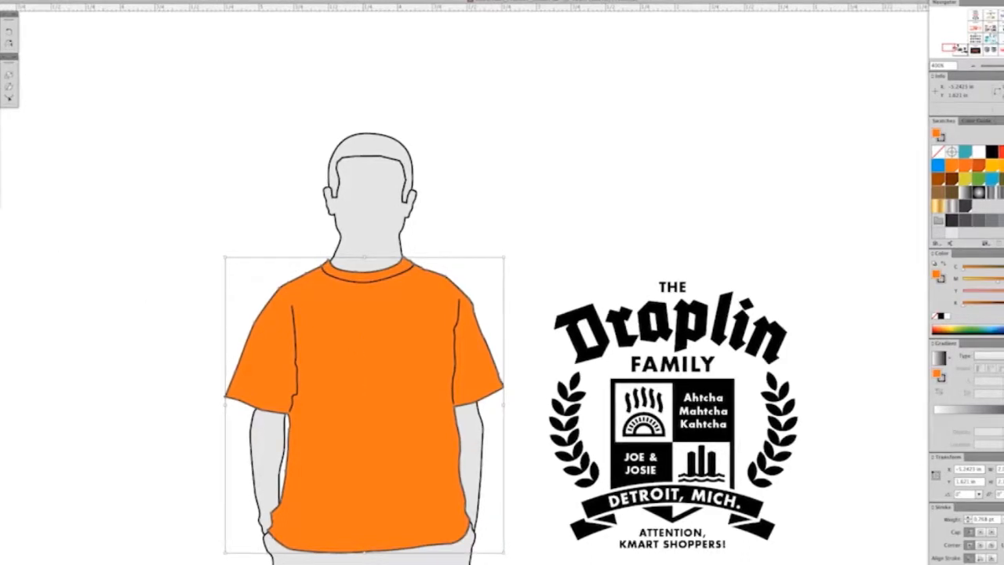
click(979, 166)
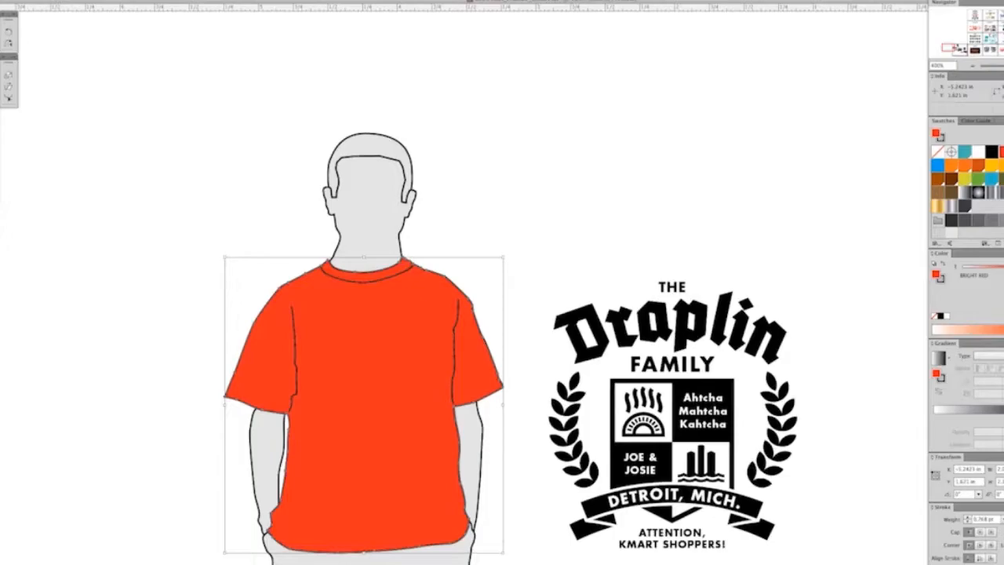
click(1000, 152)
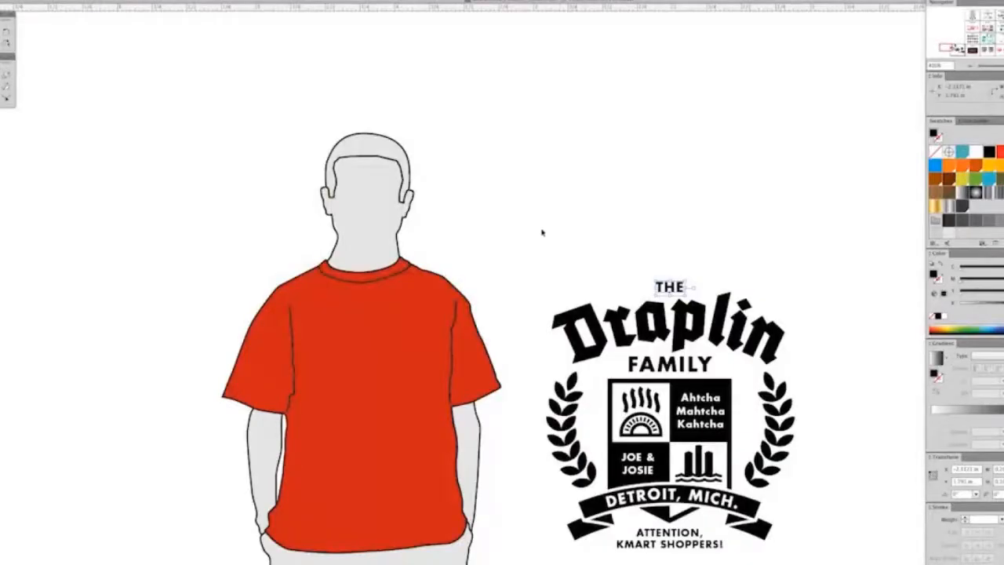
Step: Place a copy of the black family crest on the shirt's chest, scaled to about half its size
drag(561, 235, 850, 561)
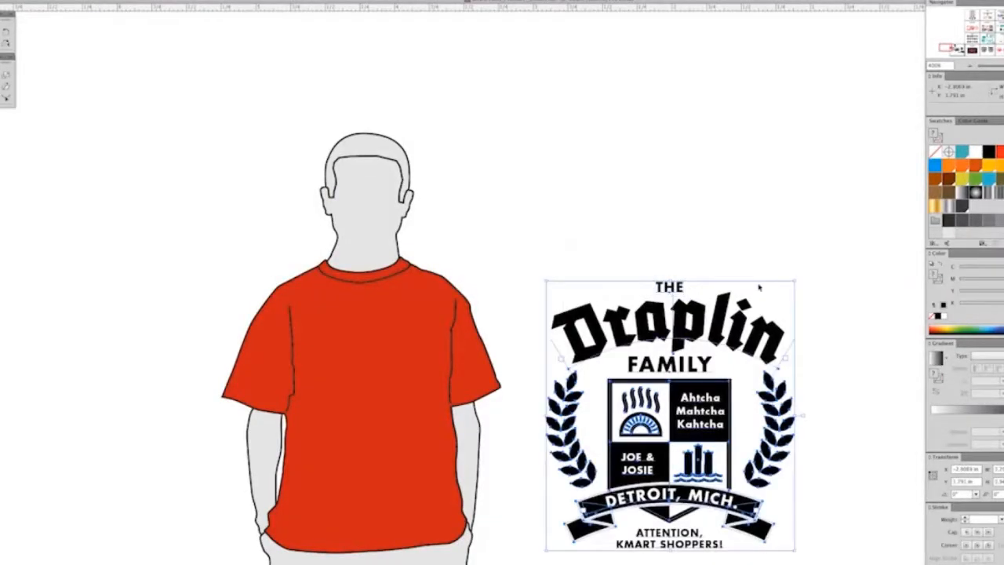
drag(772, 343, 466, 366)
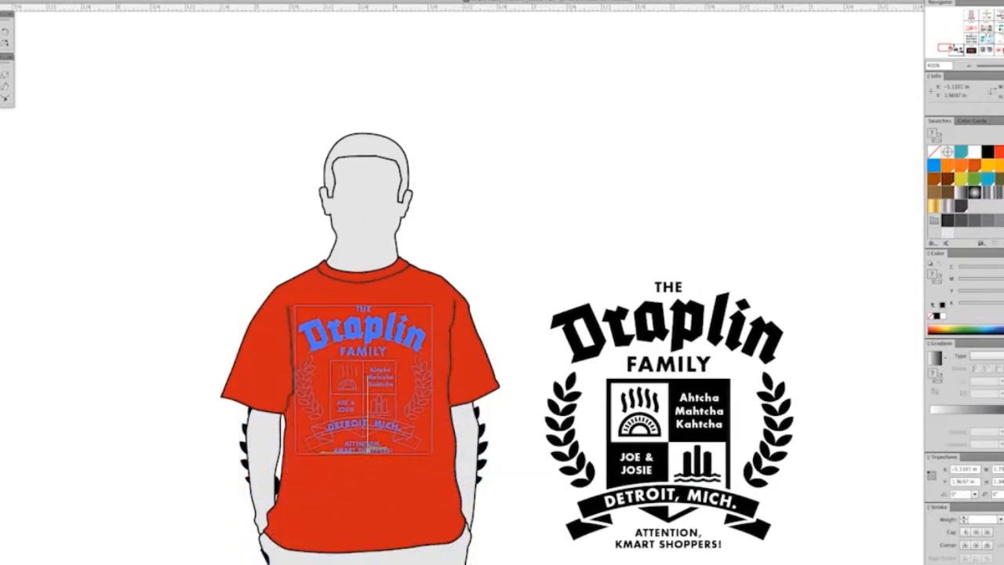
drag(367, 452, 367, 445)
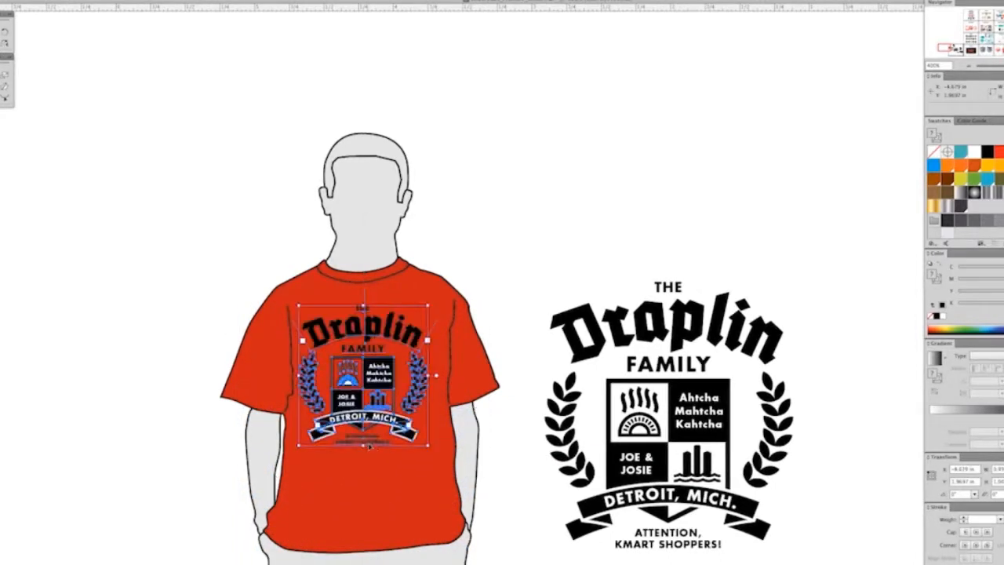
Step: Recolour the shirt crest's title lettering white and its shield and laurel branches yellow
drag(502, 538, 549, 564)
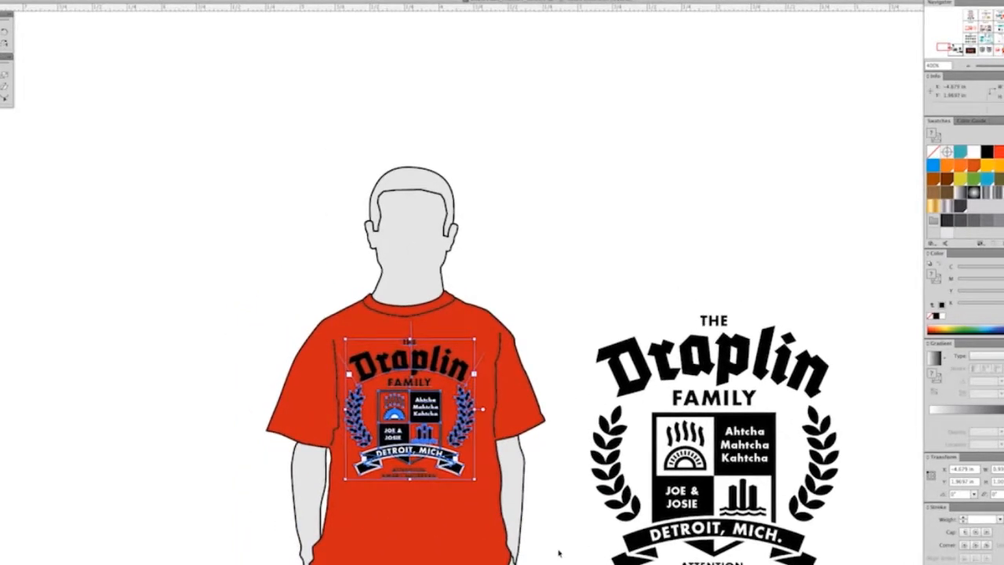
key(super+plus)
key(super+plus)
drag(521, 554, 750, 456)
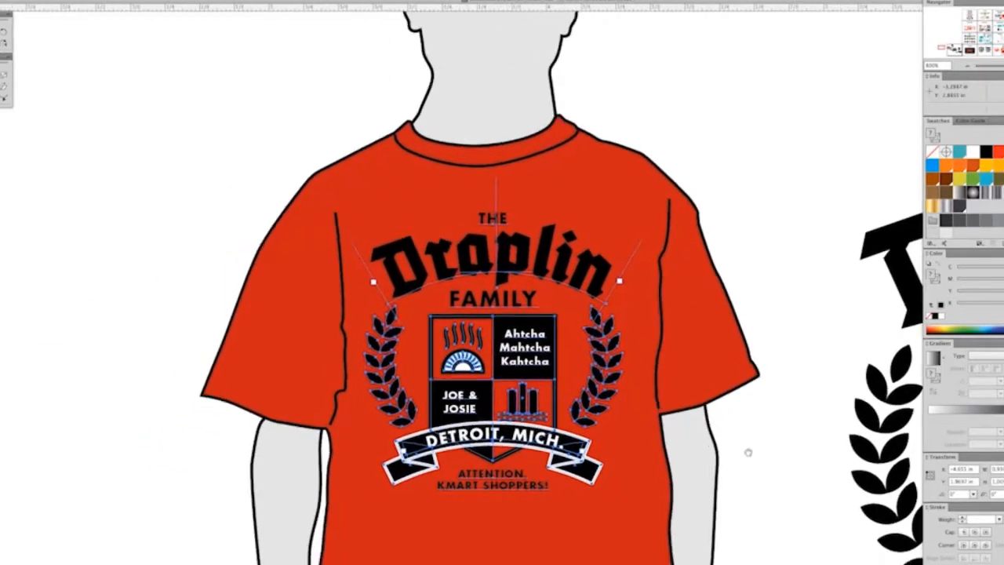
click(765, 478)
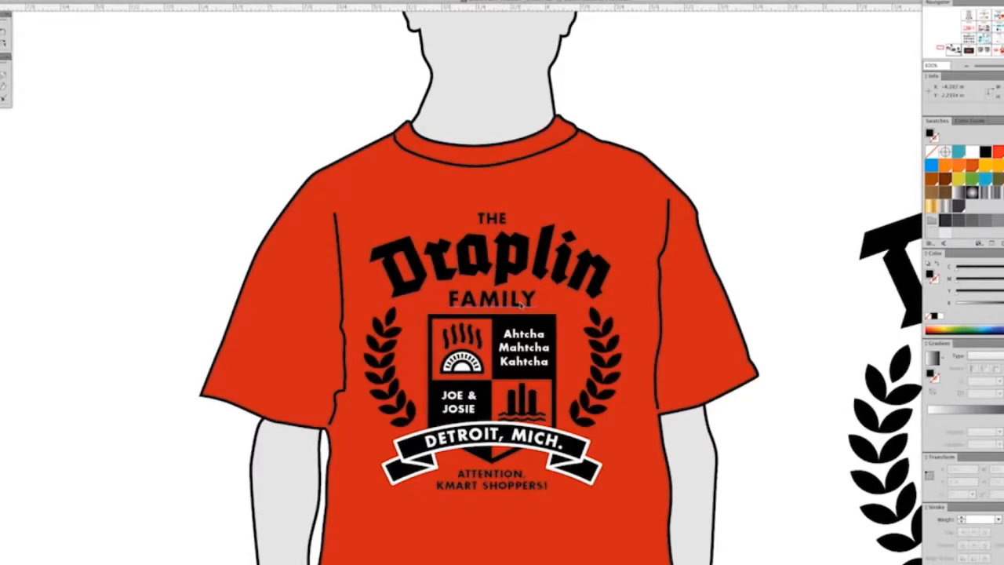
click(496, 220)
click(509, 271)
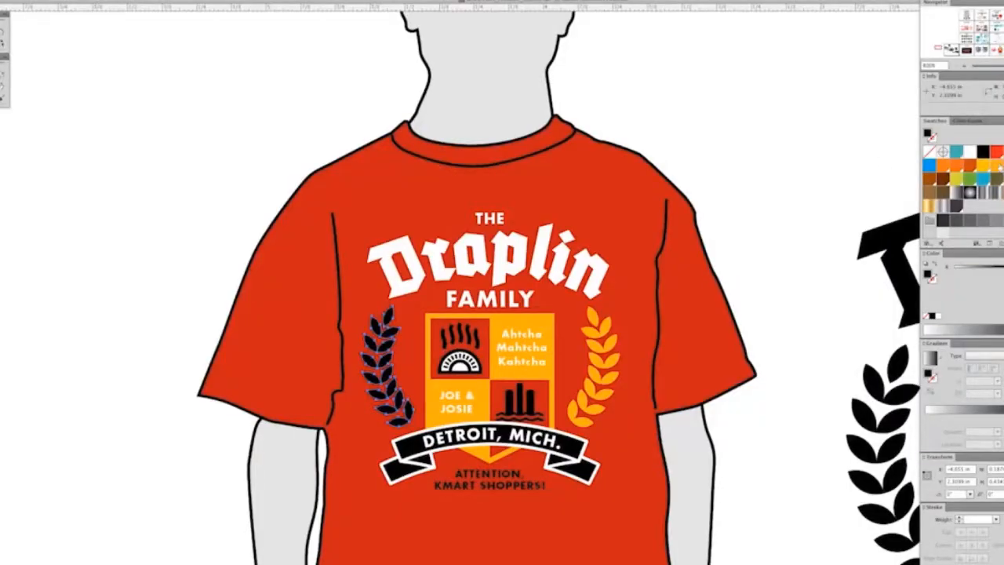
click(1000, 166)
click(771, 159)
Step: Give the ribbon banner and its folded tails a white fill and a DDC RED 1 stroke
click(580, 449)
click(554, 460)
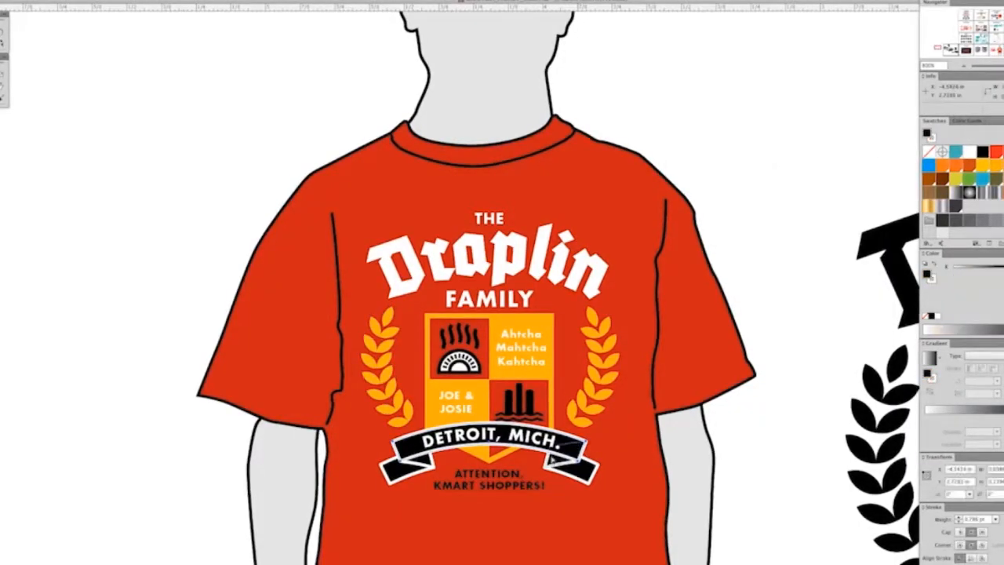
shift+click(396, 467)
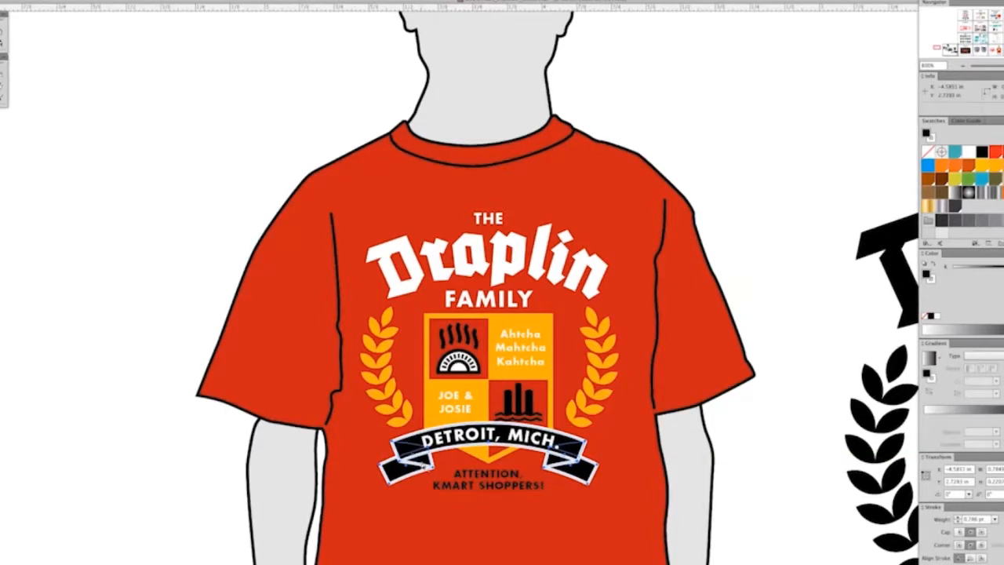
scroll(866, 165, left, 1)
click(931, 138)
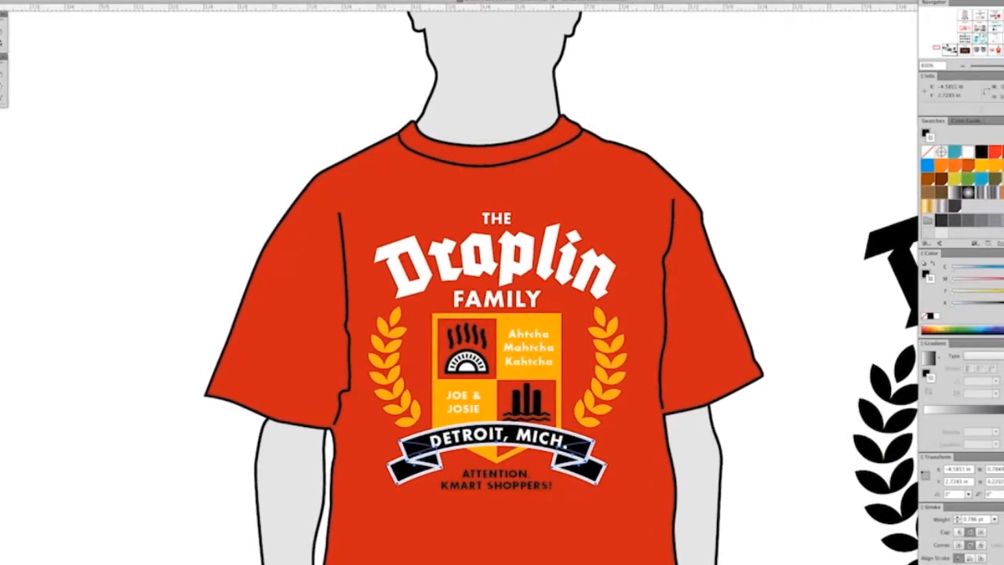
click(995, 152)
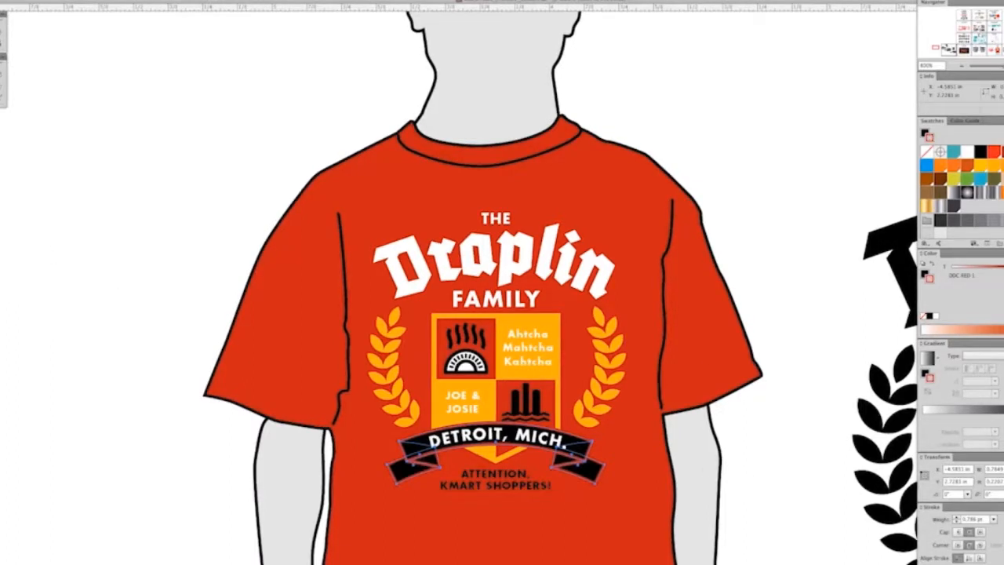
key(x)
click(773, 253)
Step: Fill the DETROIT, MICH. lettering on the ribbon with DDC RED 1
click(534, 442)
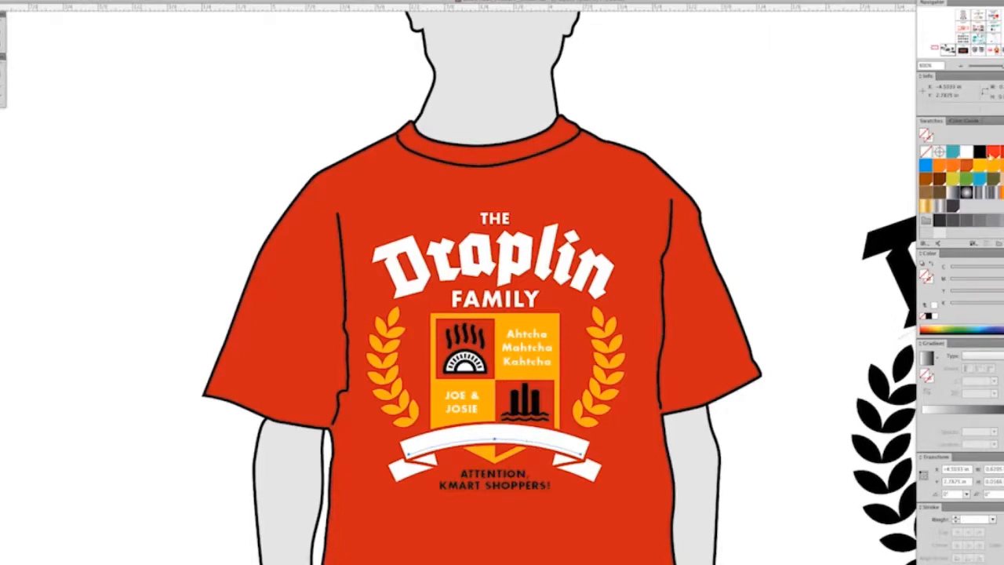
click(1002, 151)
key(Delete)
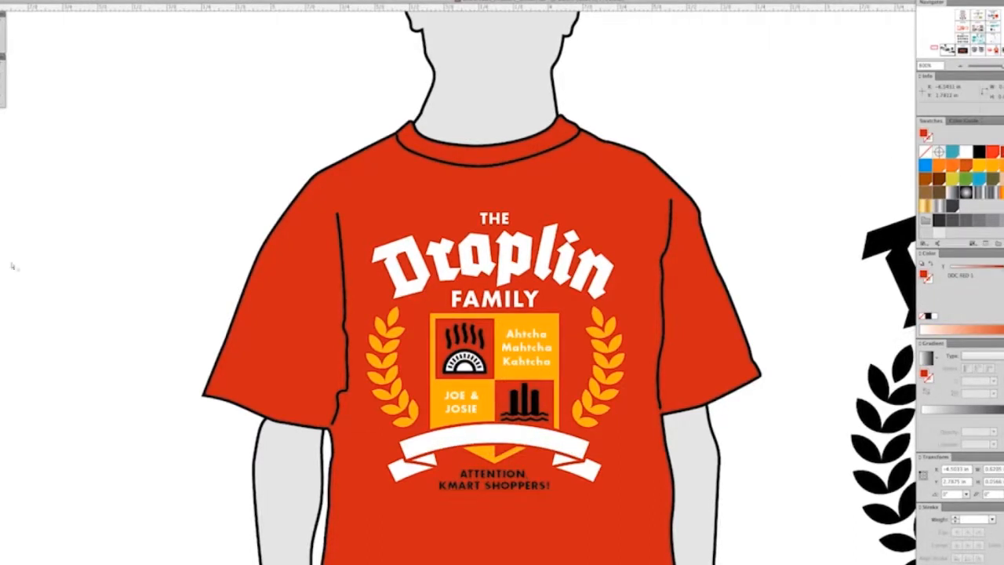
click(494, 431)
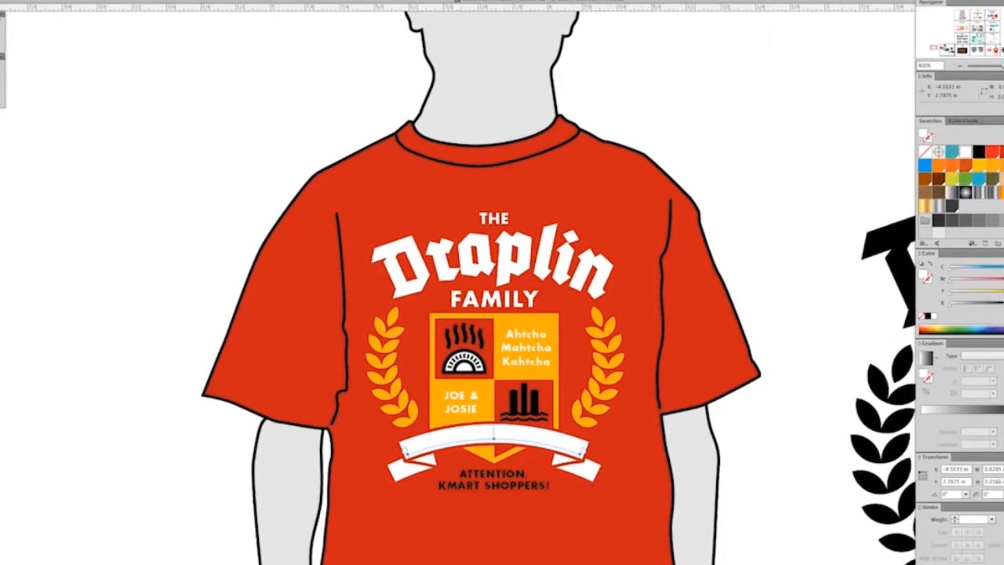
click(1001, 152)
click(762, 138)
Step: Fill the ATTENTION, KMART SHOPPERS! tagline with the DDC YELLOW 2 swatch
click(510, 490)
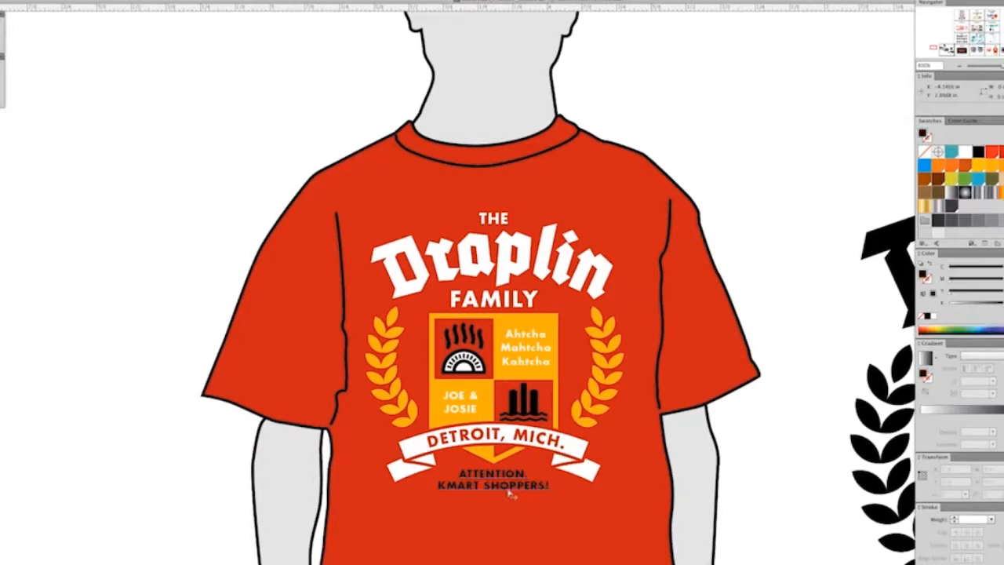
click(979, 166)
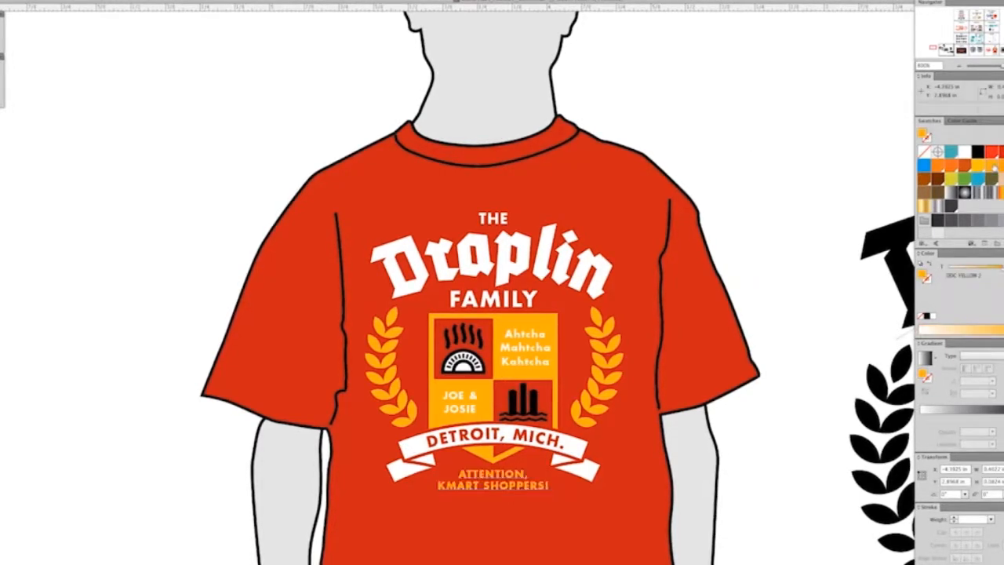
click(742, 210)
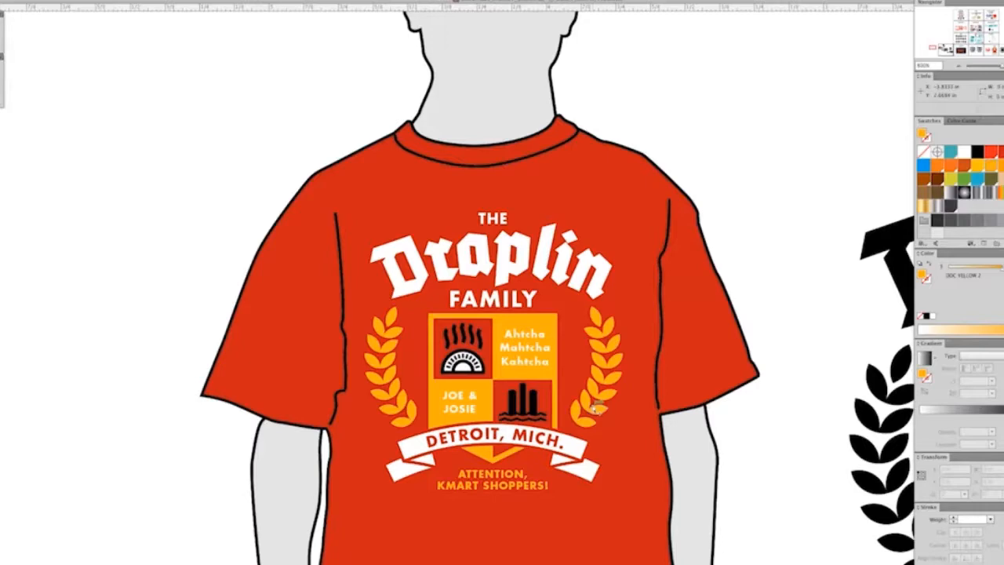
Step: Recolour the smokestacks and waves in the shield's lower quadrant white
key(super+equal)
key(super+equal)
key(super+equal)
key(super+equal)
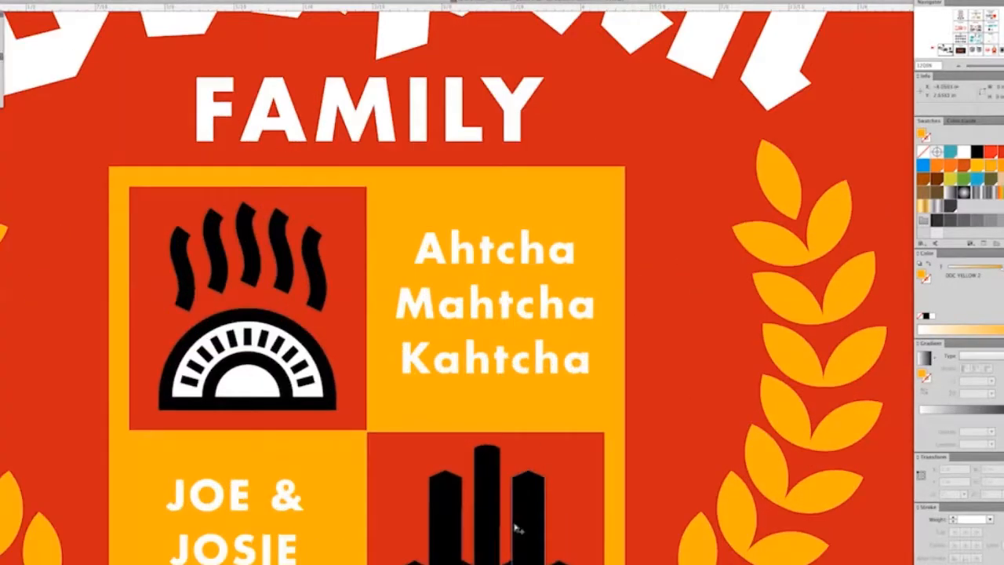
click(516, 530)
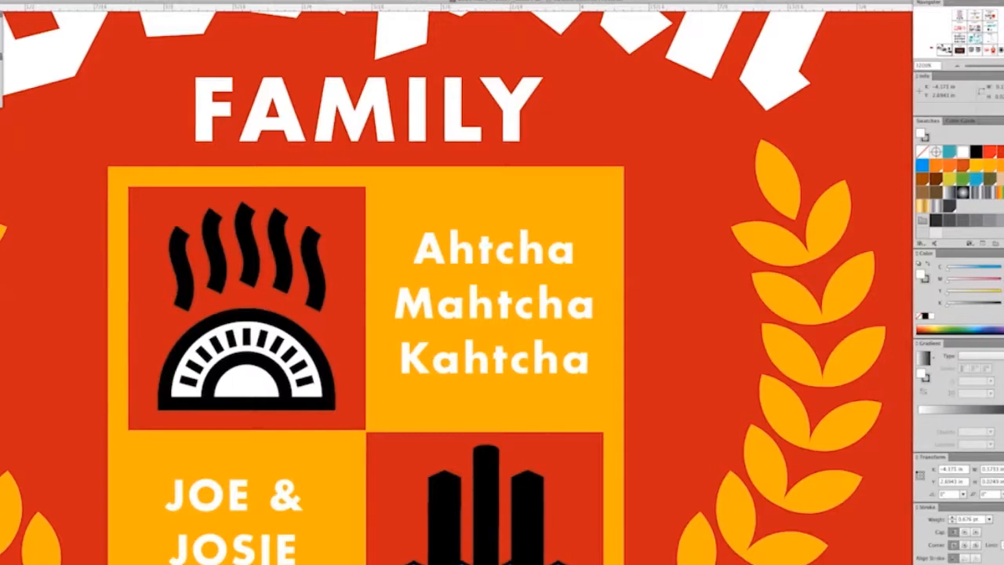
click(510, 562)
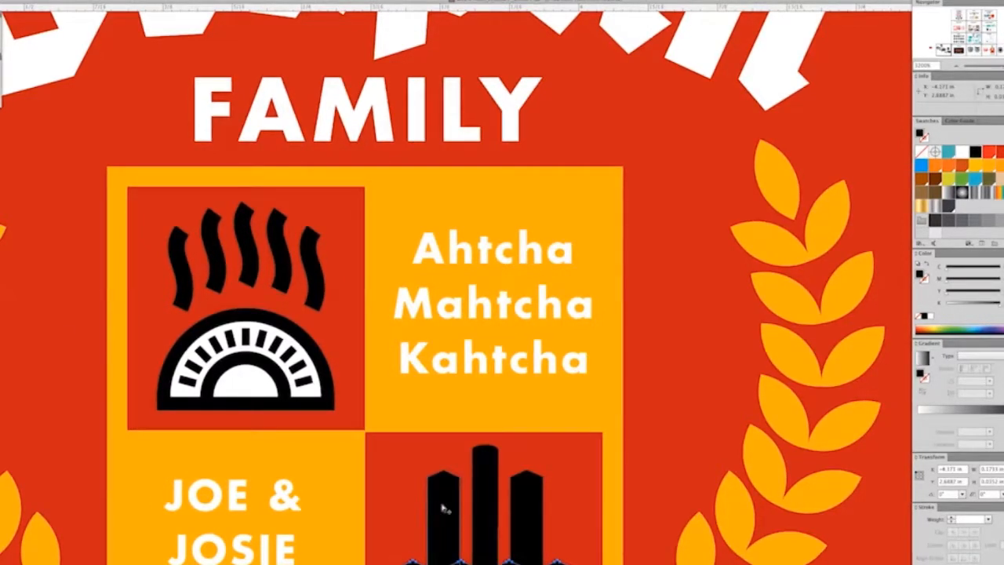
click(542, 502)
key(a)
click(962, 152)
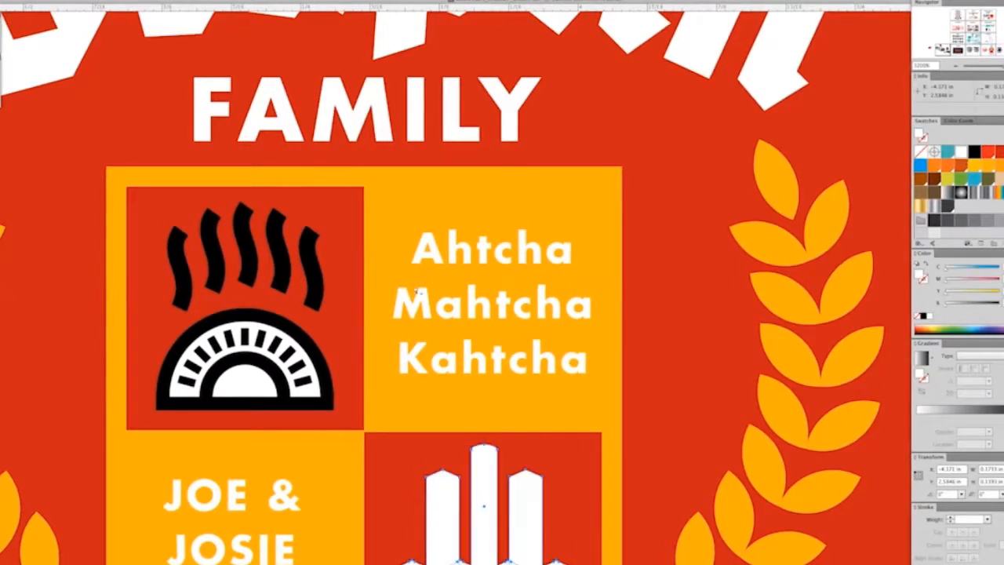
Step: Isolate the half-circle emblem's arcs and rays in outline view, excluding the wavy steam lines, and make their strokes white
click(300, 352)
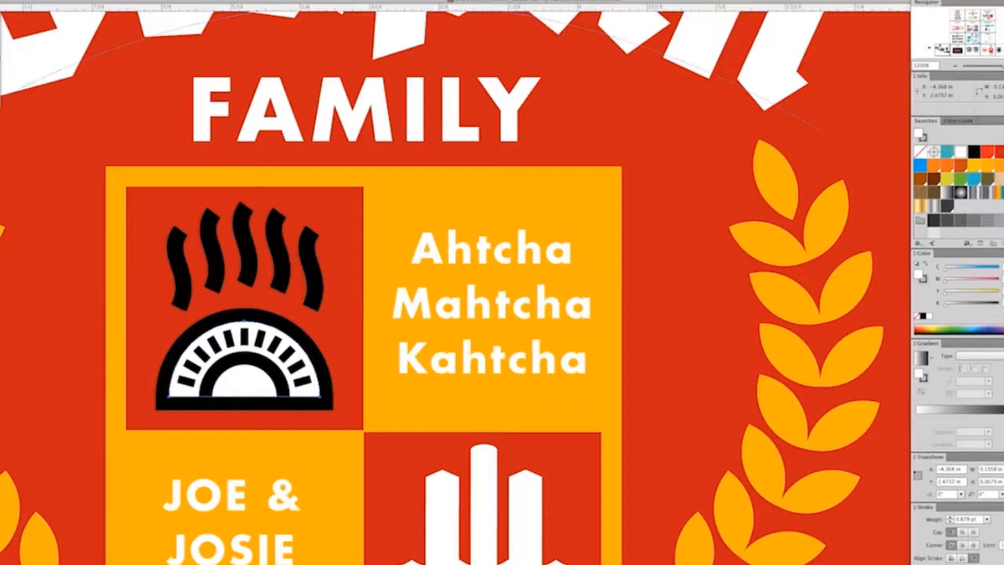
key(v)
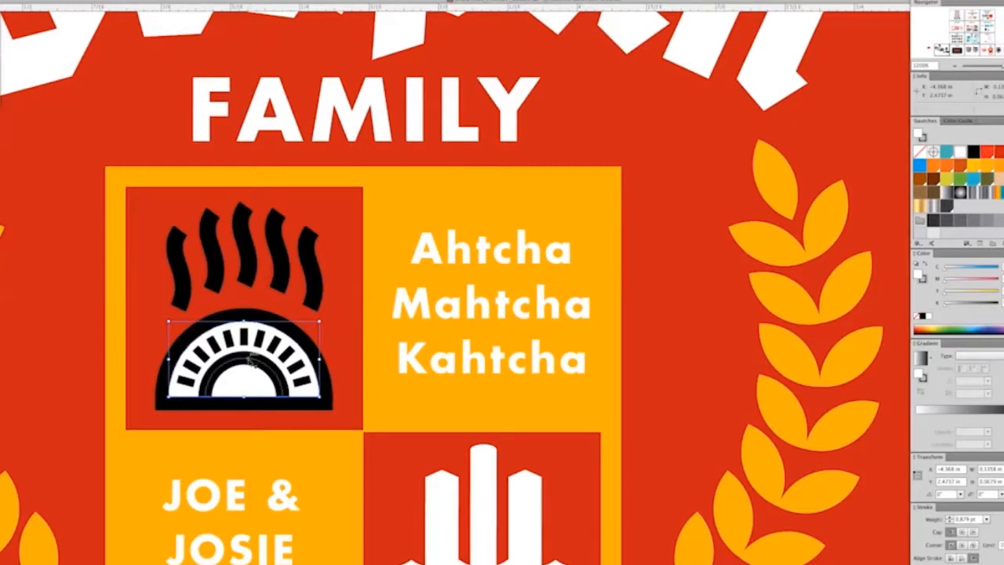
key(ctrl+a)
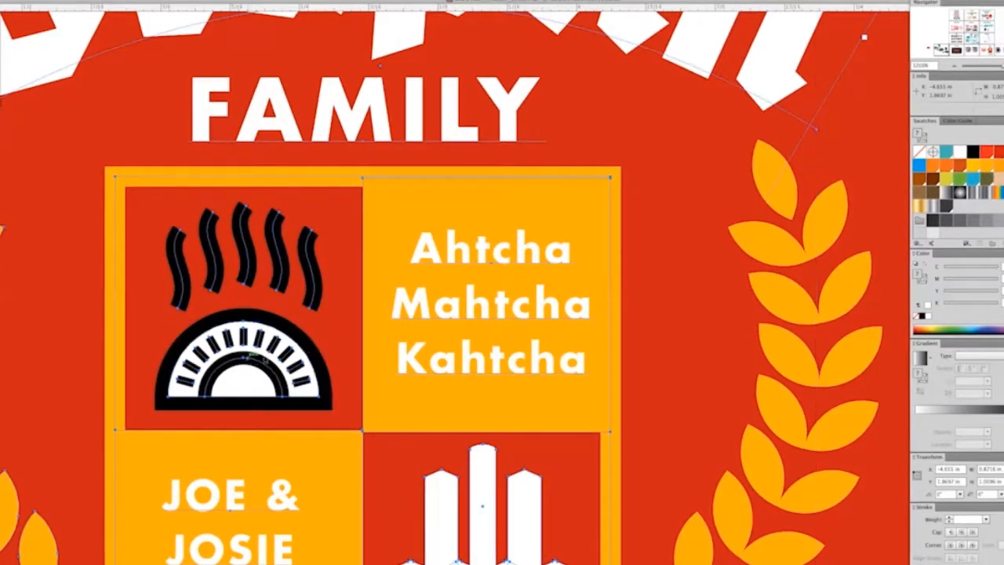
key(ctrl+y)
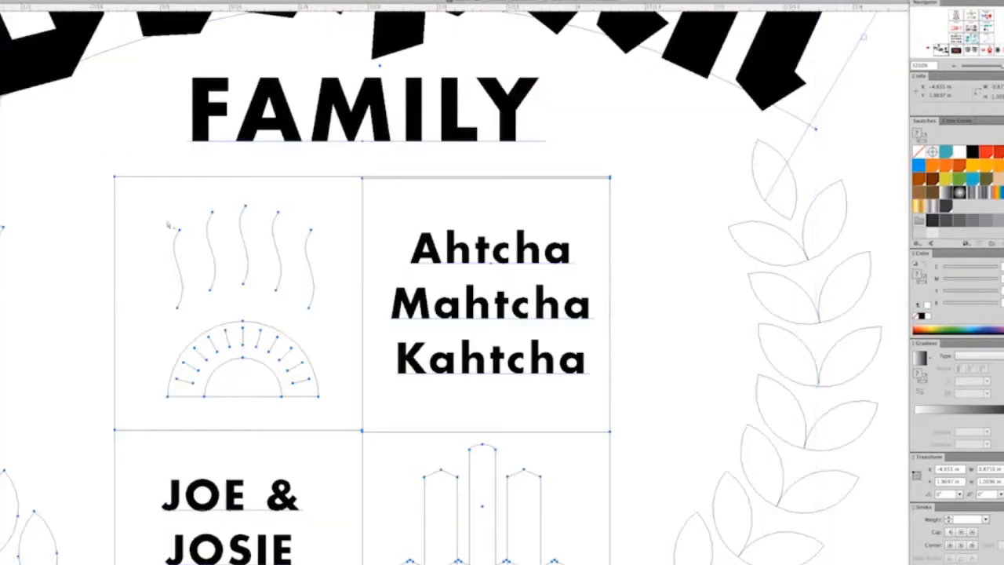
drag(153, 205, 162, 331)
key(ctrl+y)
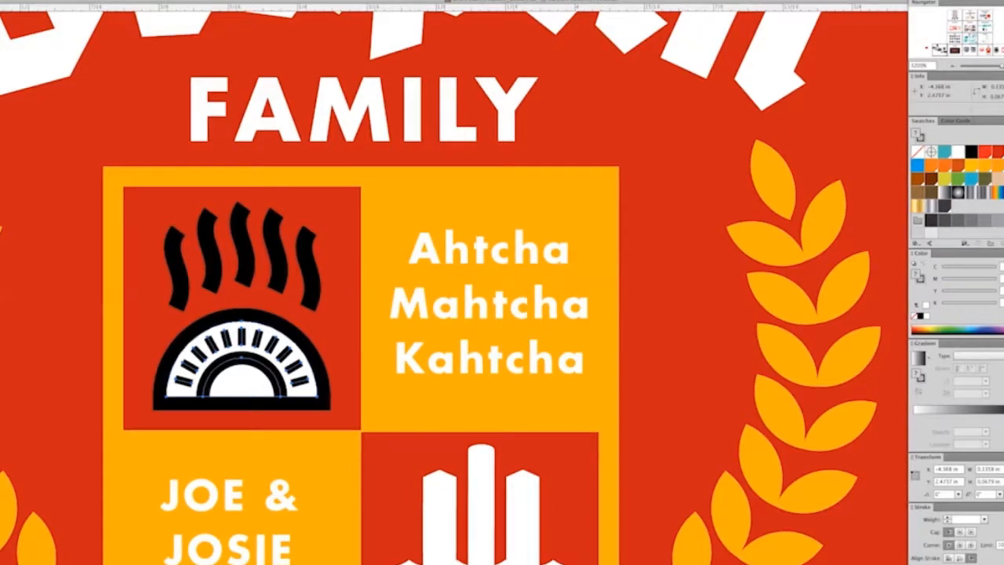
key(x)
click(958, 153)
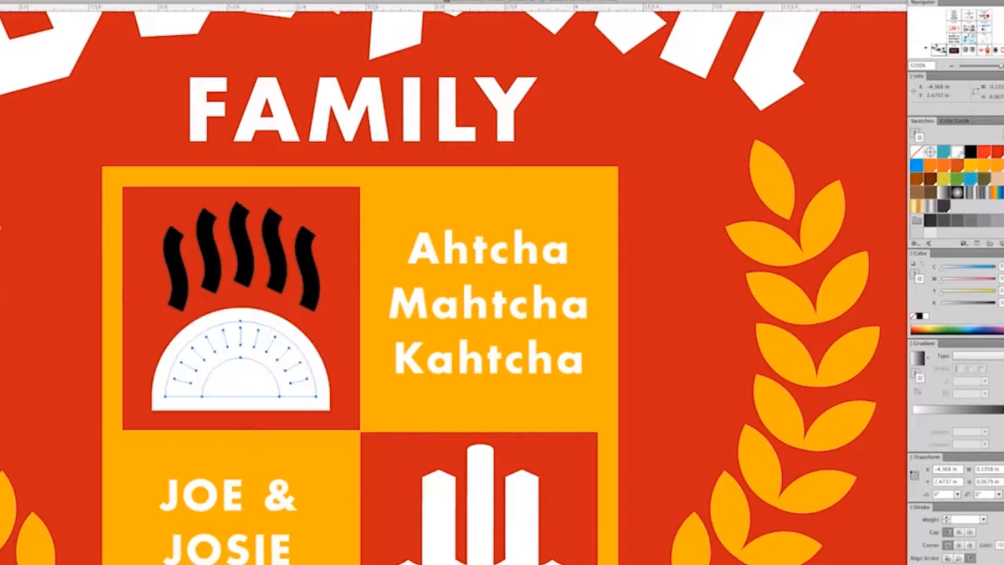
Step: Fill the half-circle emblem's outer and inner arcs with the shirt's DDC RED 1
click(142, 324)
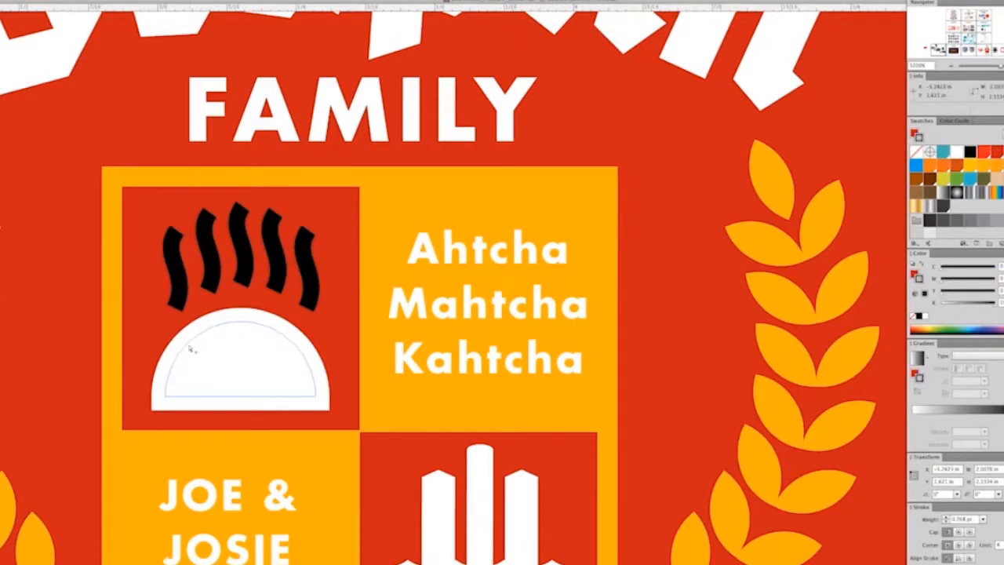
click(179, 353)
key(slash)
click(320, 298)
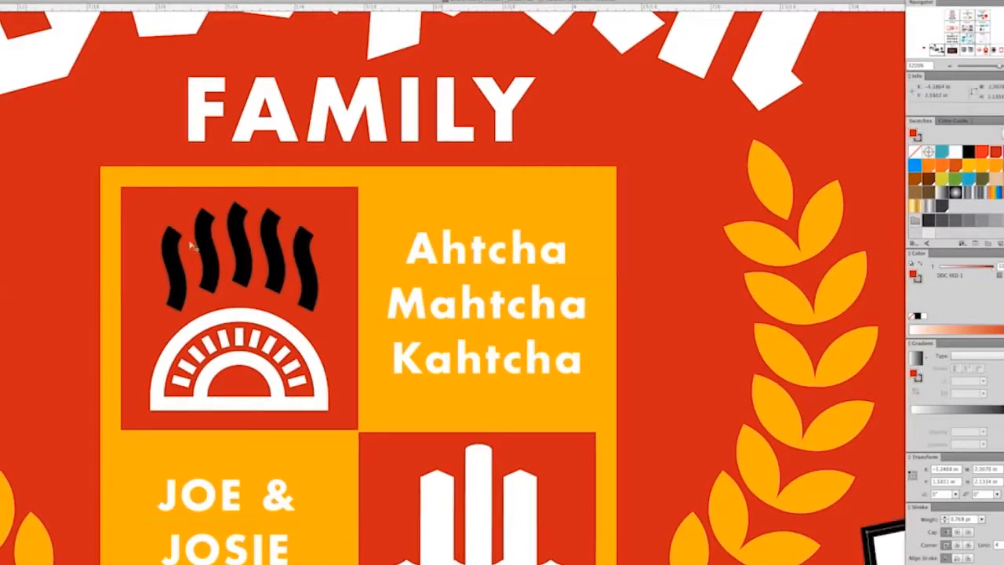
Step: Make the strokes of the wavy steam lines above the half-circle emblem white
drag(151, 221, 320, 278)
click(955, 152)
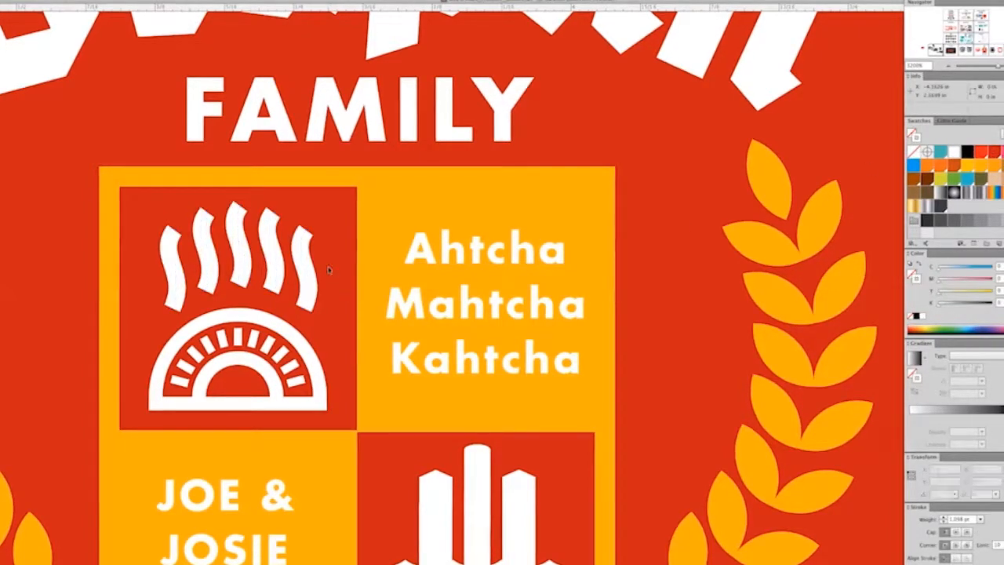
Step: Fill the words THE and FAMILY around the blackletter name on the shirt with the DDC YELLOW 2 swatch
key(ctrl+minus)
key(ctrl+minus)
key(ctrl+minus)
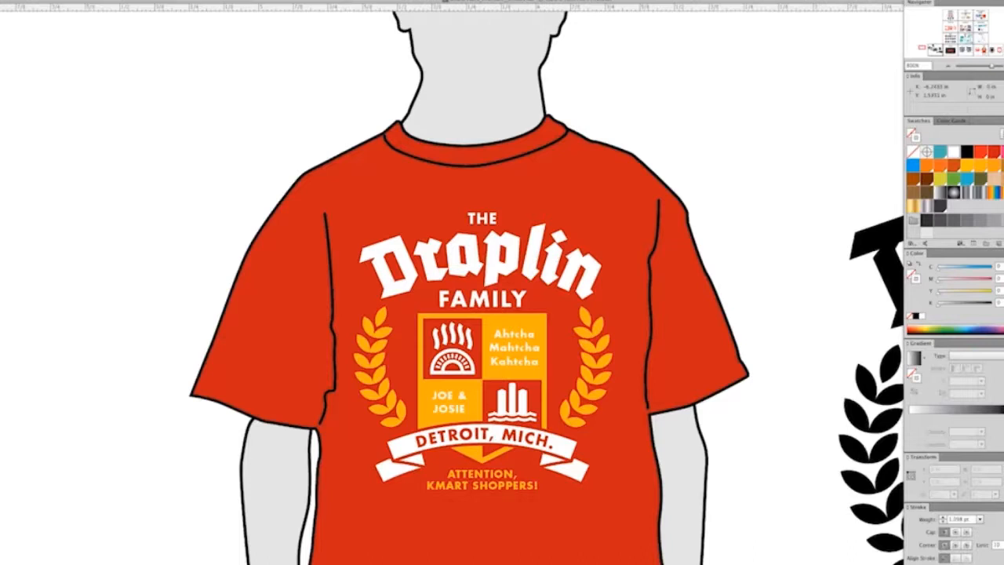
drag(266, 157, 180, 157)
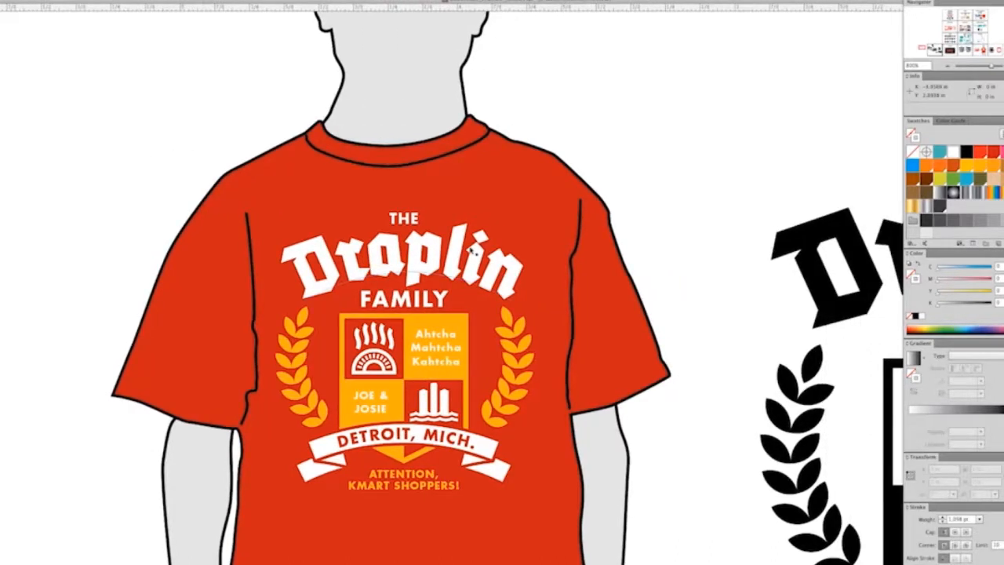
key(super+minus)
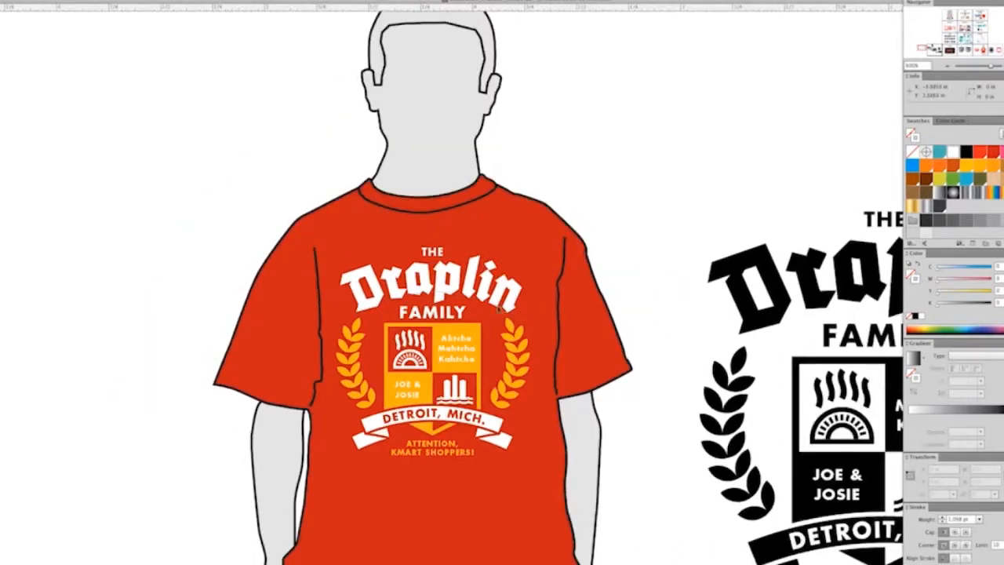
click(454, 315)
click(34, 92)
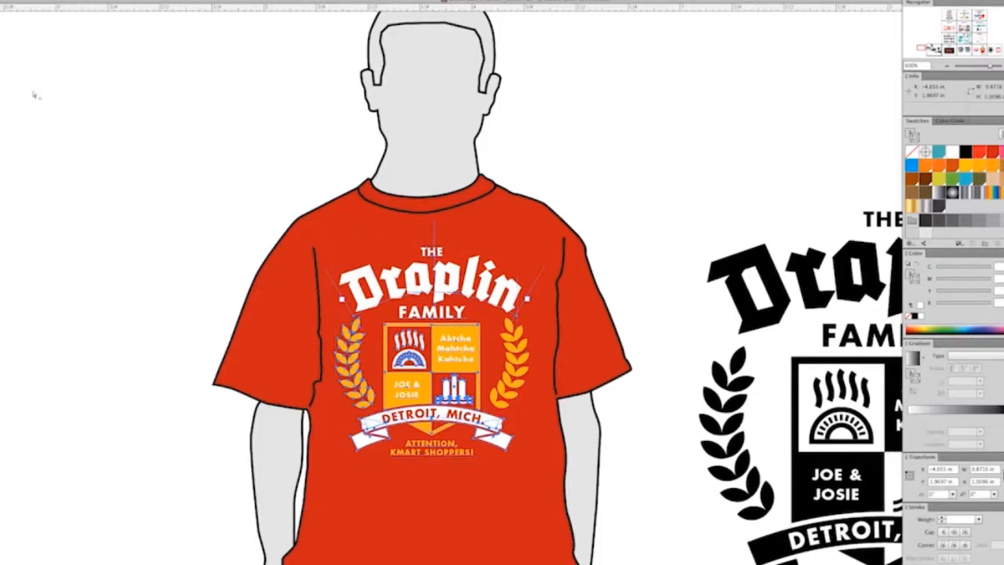
shift+click(435, 253)
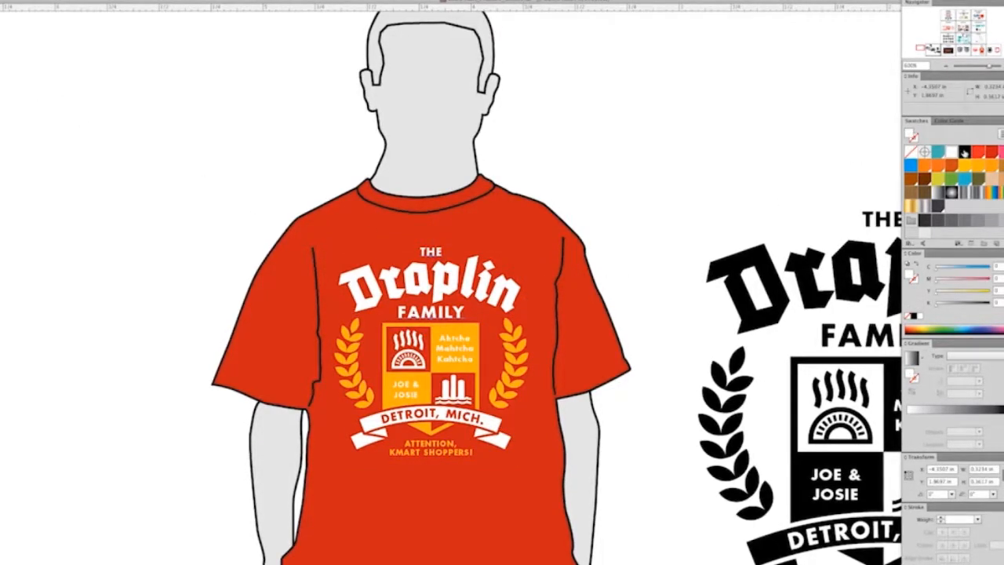
click(969, 165)
click(656, 155)
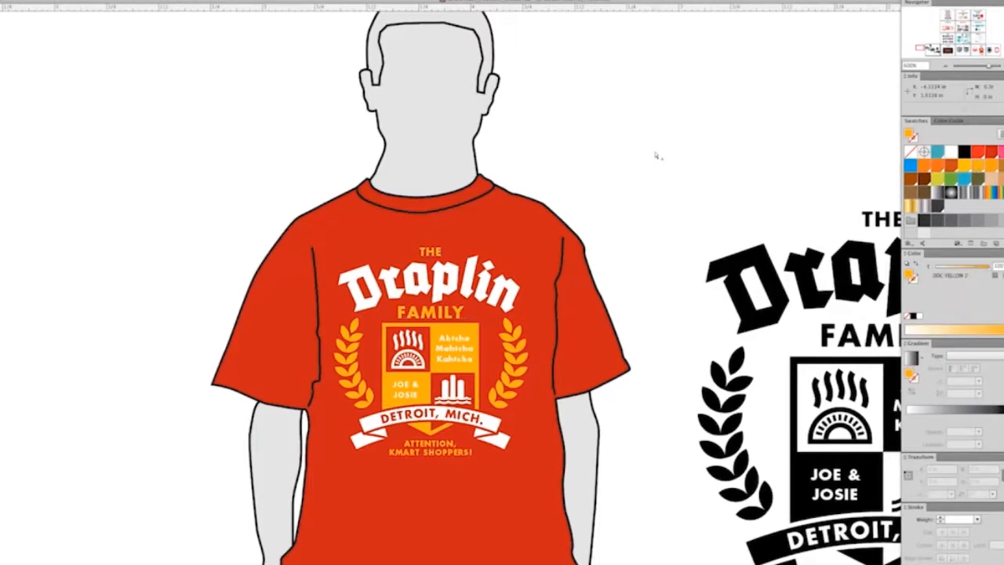
Step: Switch to the web browser and search the web for DRAPLIN FLICKR
key(super+minus)
drag(638, 182, 680, 186)
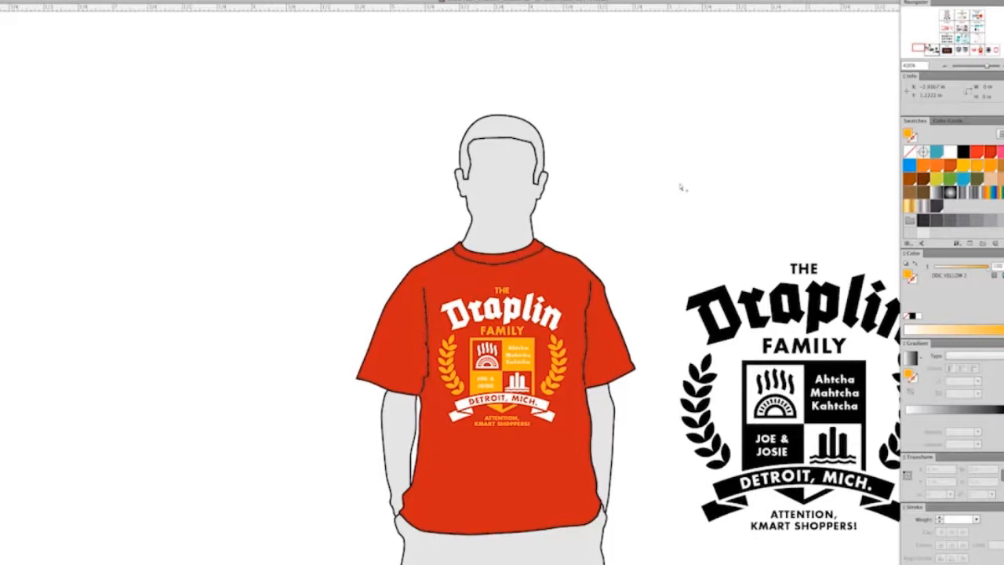
click(502, 425)
key(alt+Right)
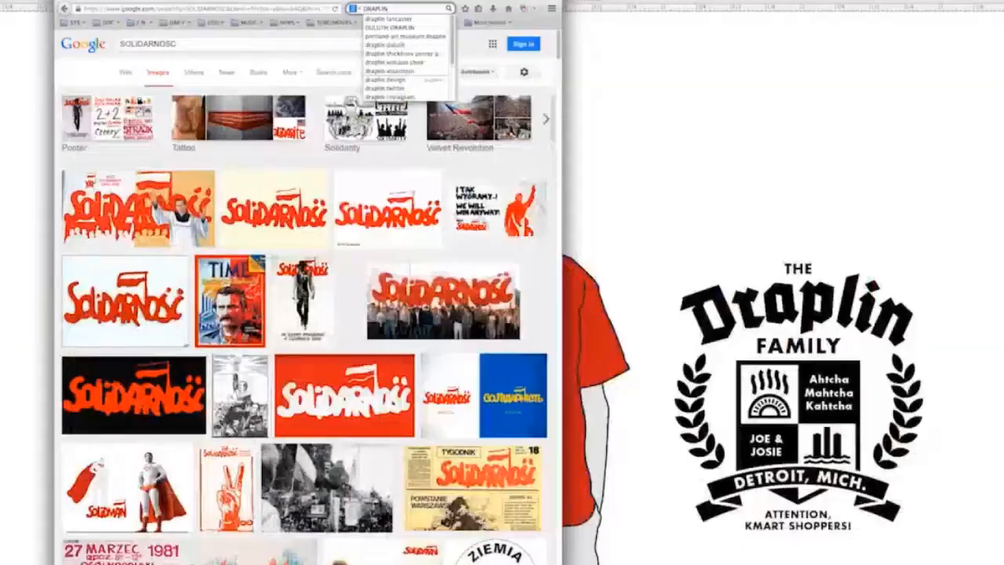
text(R)
key(Return)
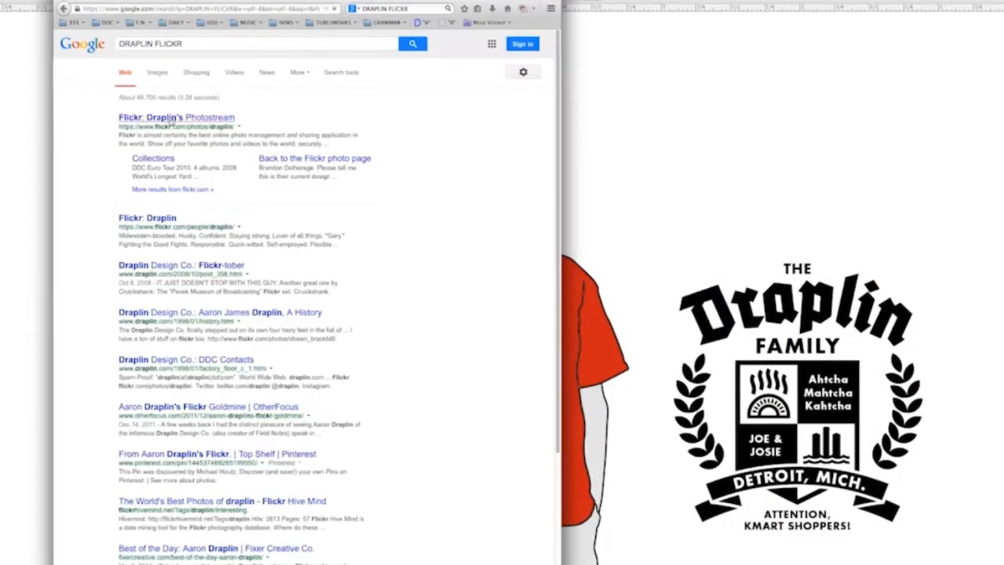
Step: Open Draplin's Flickr photostream, go to its albums and open A Fine Saturday Junkin', Feb. 7th, 2009
click(170, 120)
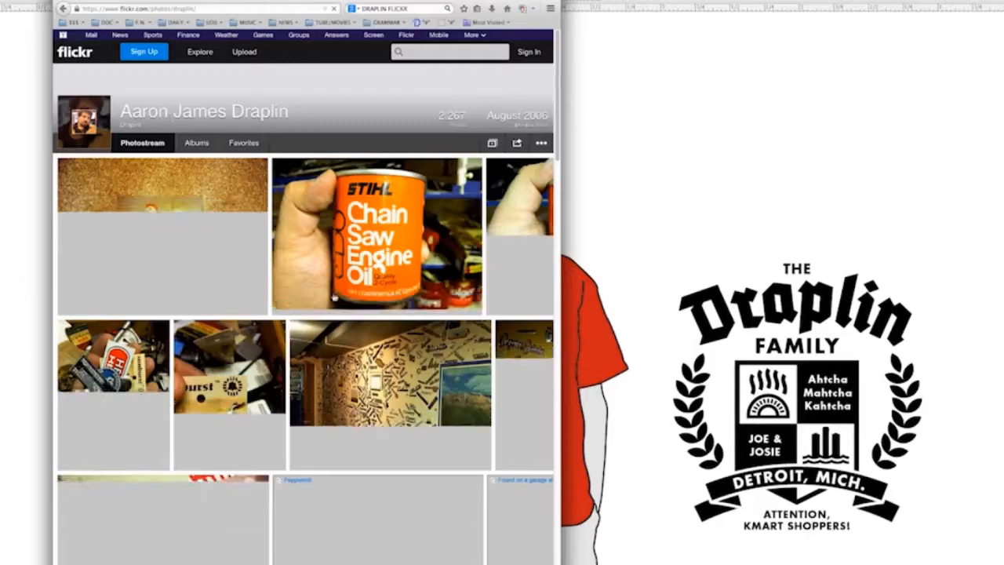
click(191, 143)
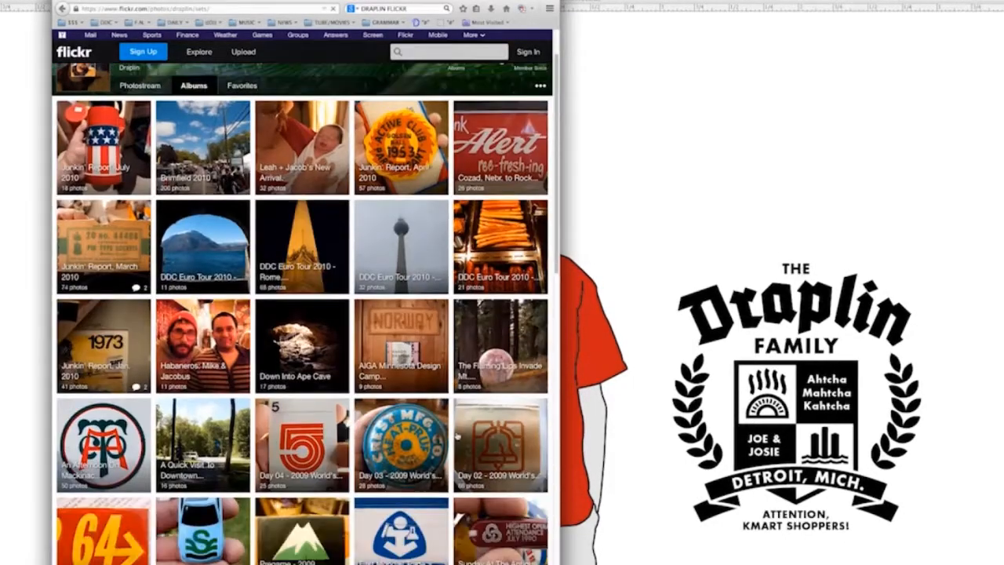
scroll(303, 314, down, 3)
scroll(302, 314, down, 5)
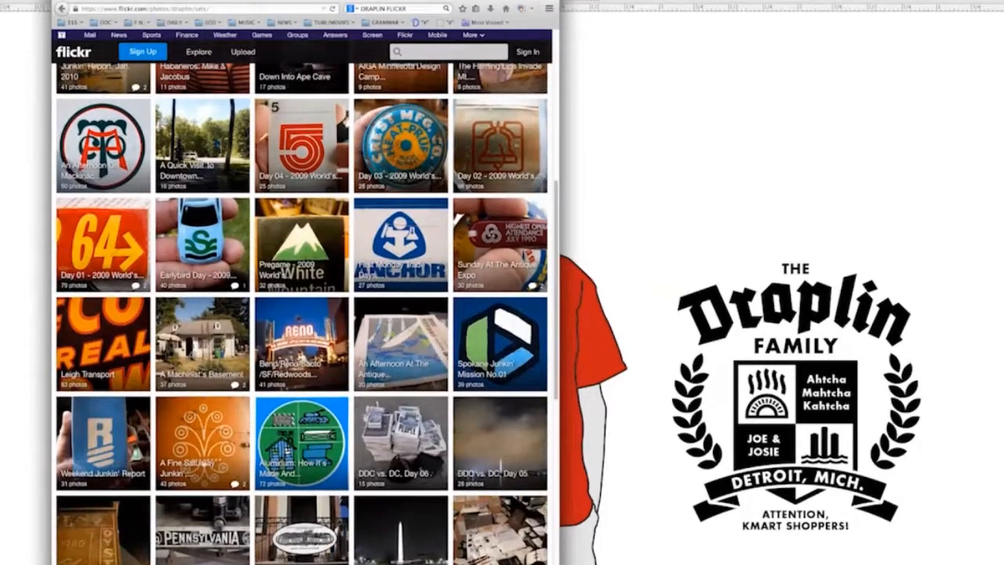
click(186, 431)
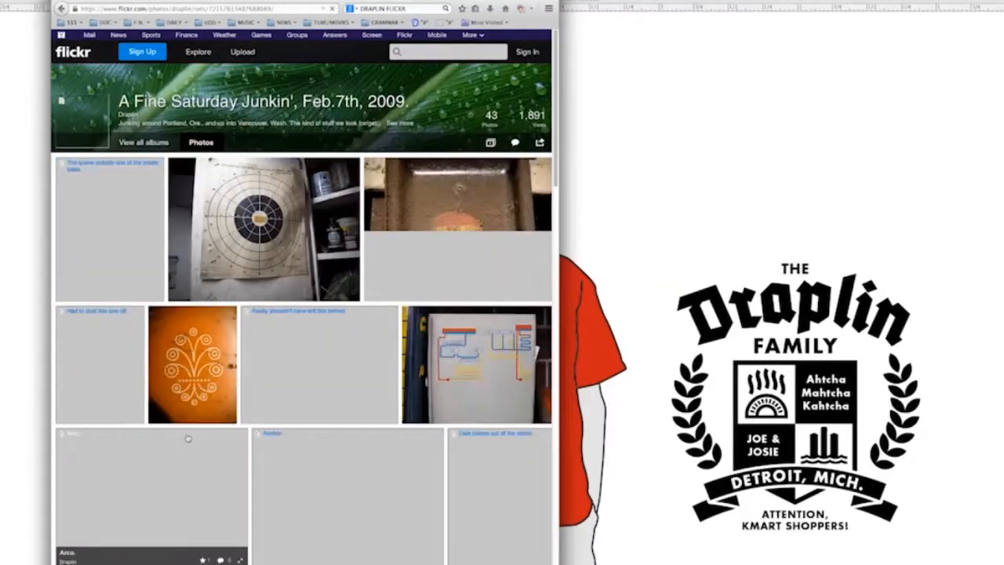
Step: Browse the album's photos for a colour reference and open the Hot Nuts picture
scroll(375, 500, down, 12)
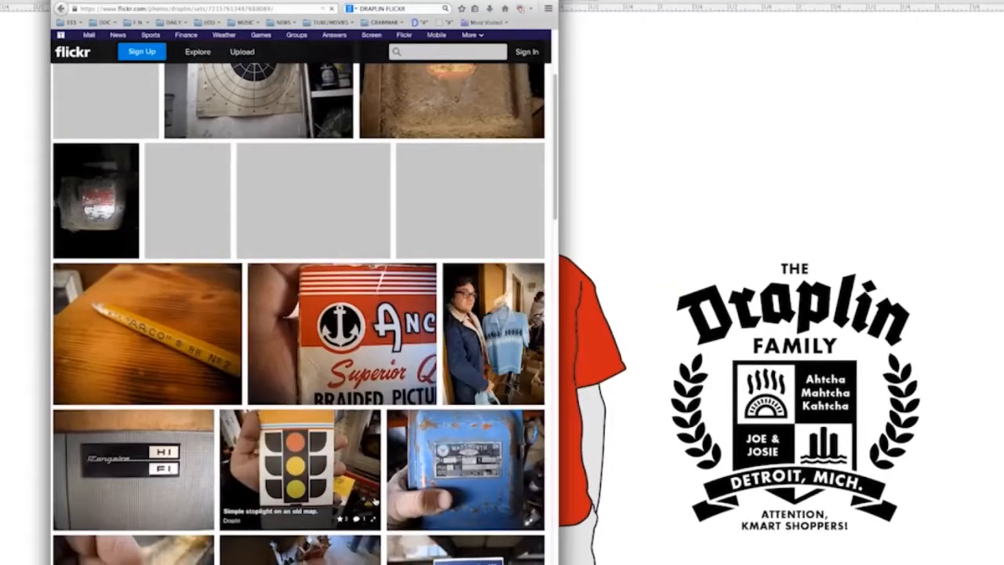
scroll(374, 500, down, 5)
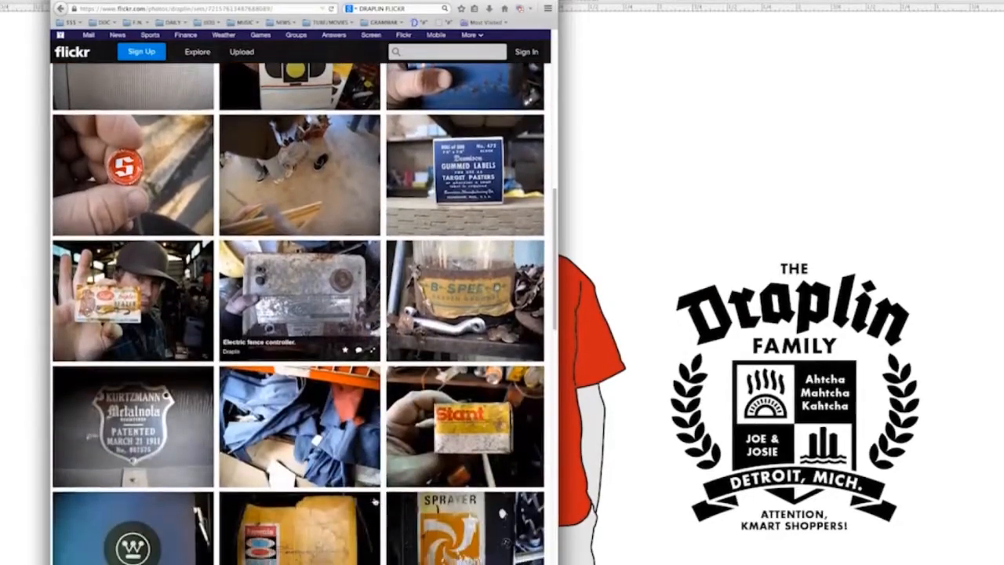
scroll(374, 500, down, 6)
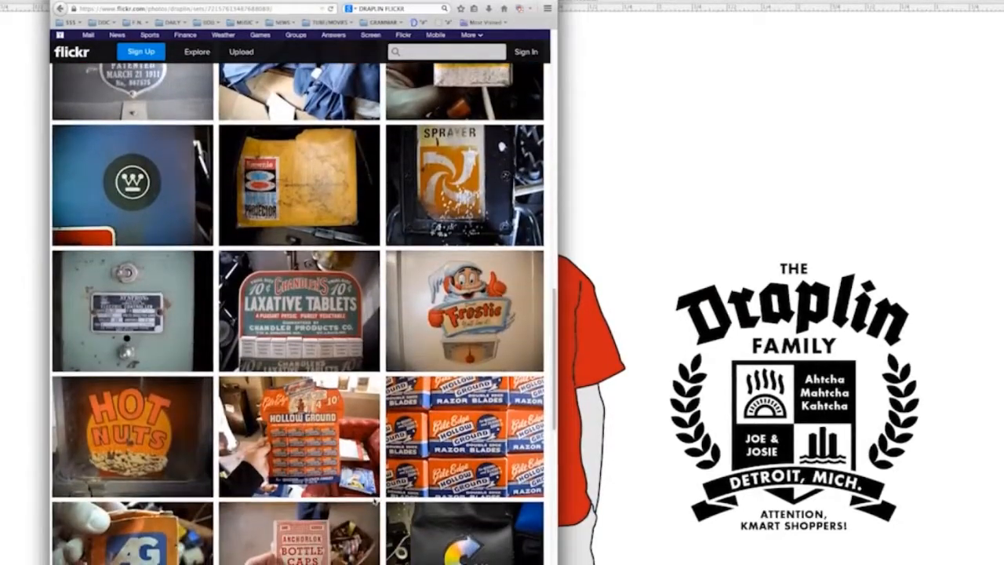
scroll(374, 502, up, 2)
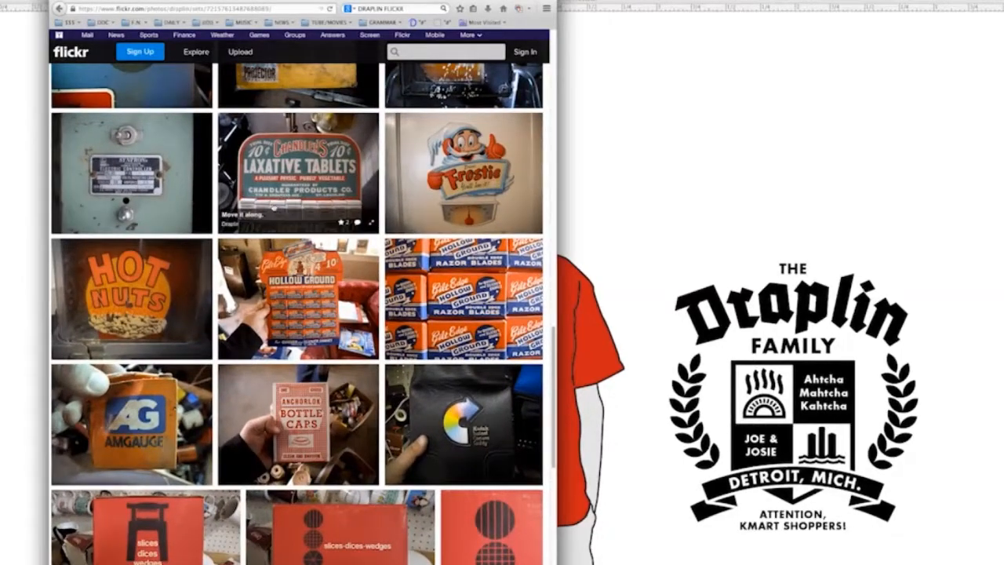
scroll(463, 314, down, 10)
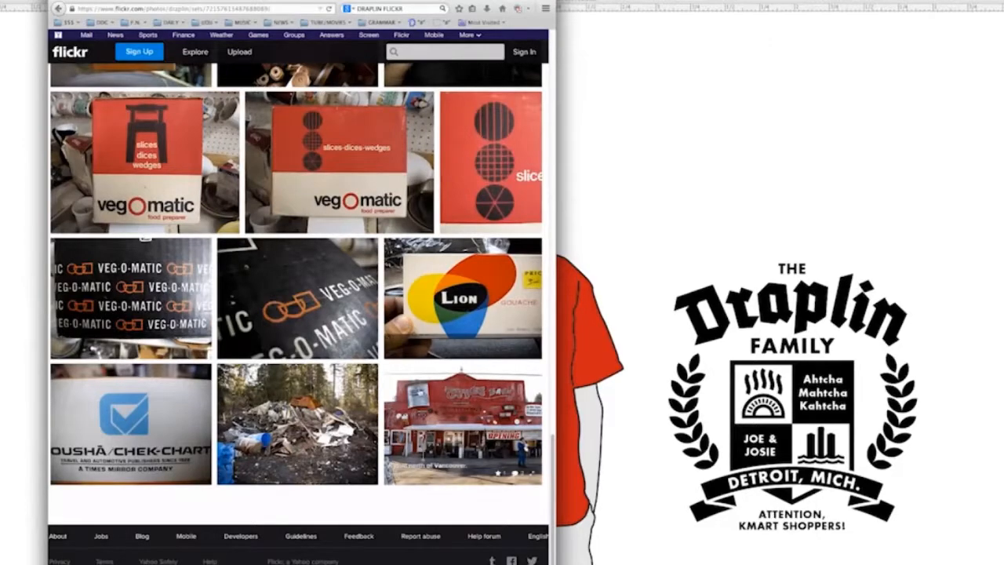
scroll(298, 314, up, 12)
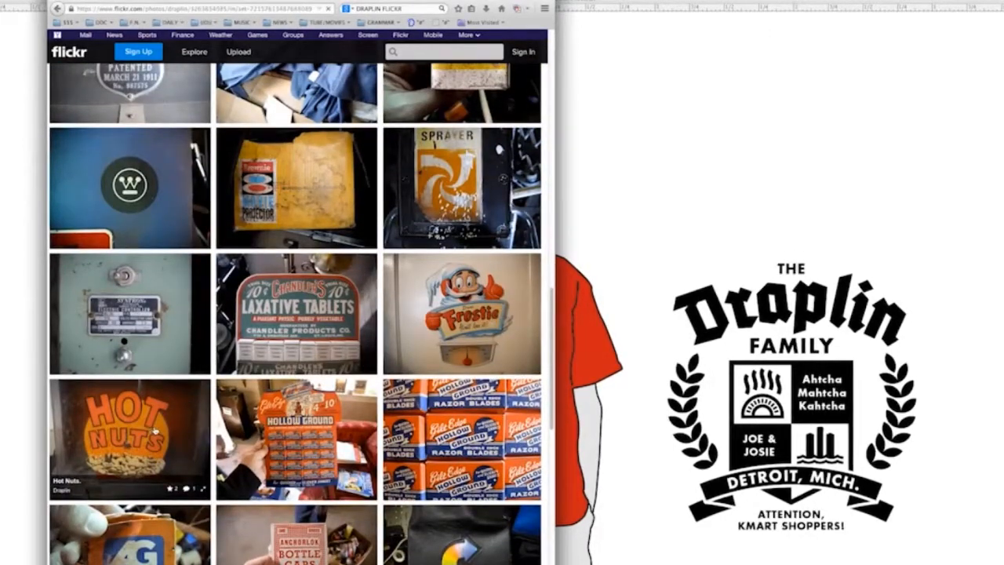
click(149, 432)
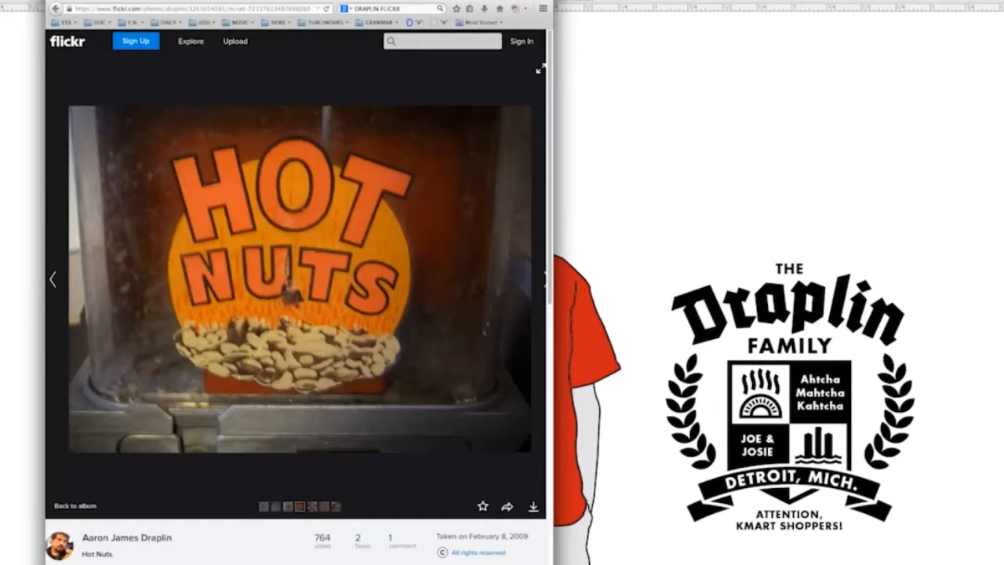
Step: Capture the HOT NUTS sign area of the photo as a screenshot and paste it into the Illustrator document
key(super+shift+4)
drag(134, 121, 474, 377)
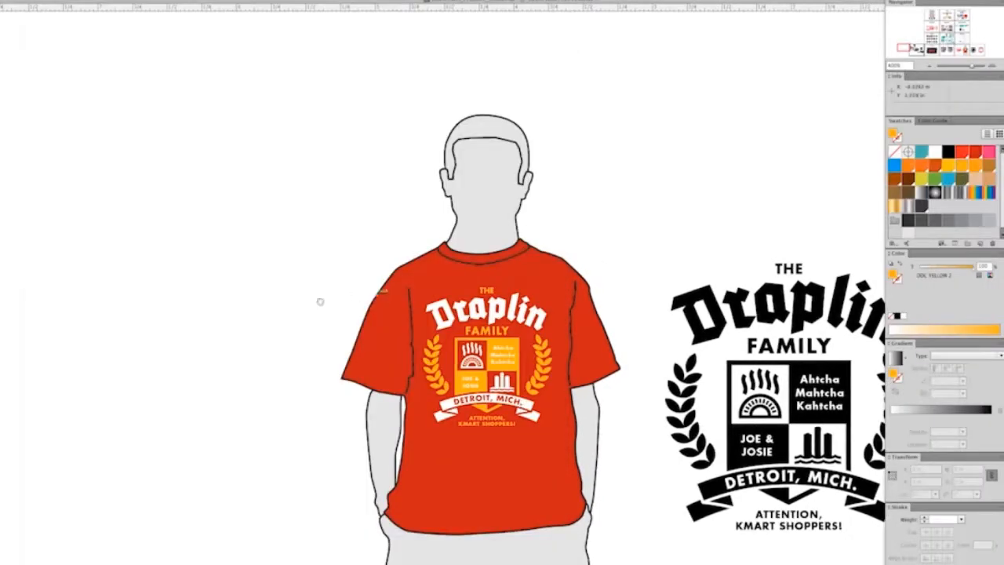
drag(320, 301, 651, 315)
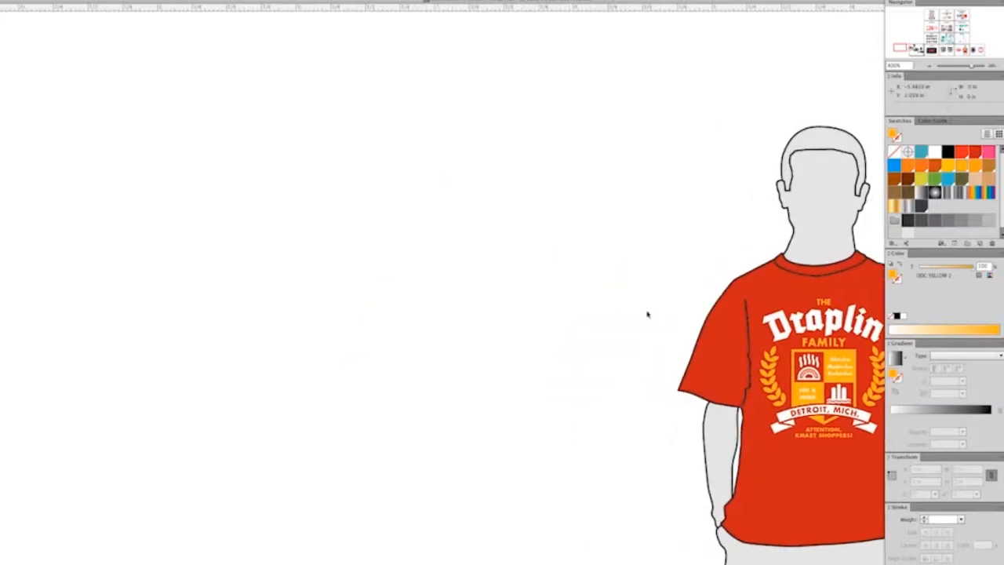
key(super+v)
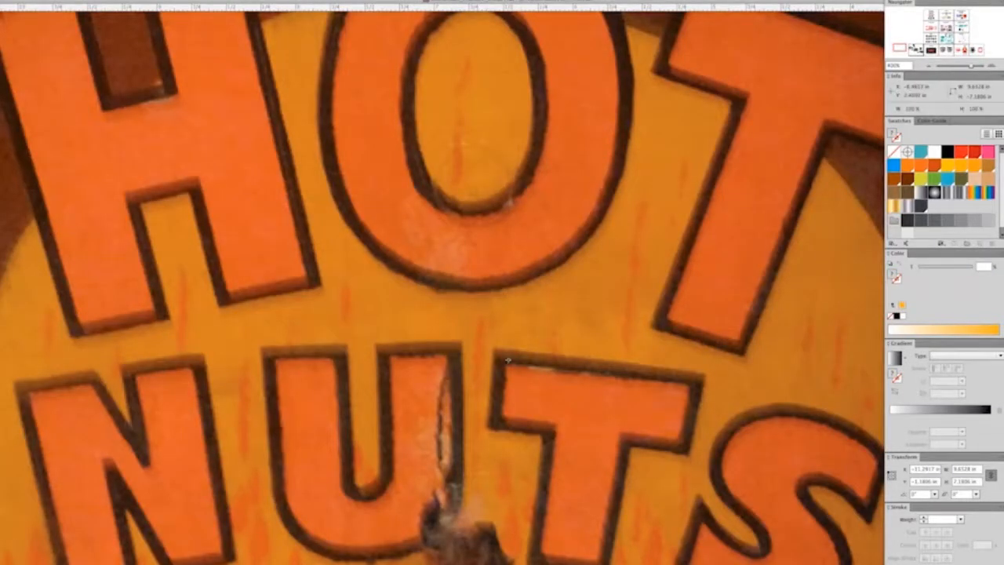
Step: Scale the pasted HOT NUTS photo to 10% and move it up into the empty space above the T-shirt figure
alt+click(509, 361)
text(10)
key(Return)
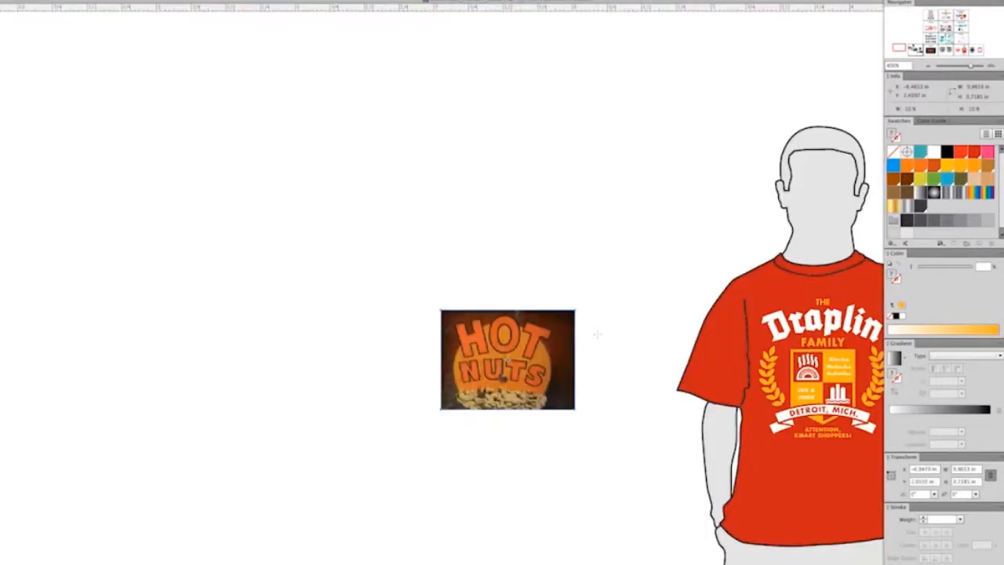
drag(507, 361, 292, 30)
Step: Duplicate the whole T-shirt figure with its crest and place the copy to the left of the original
drag(623, 105, 902, 561)
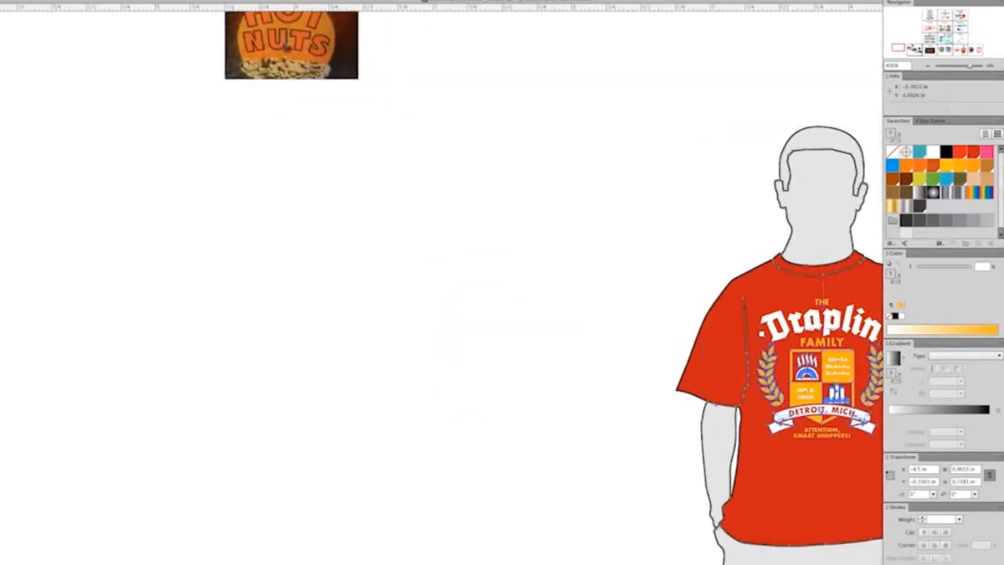
drag(844, 360, 699, 370)
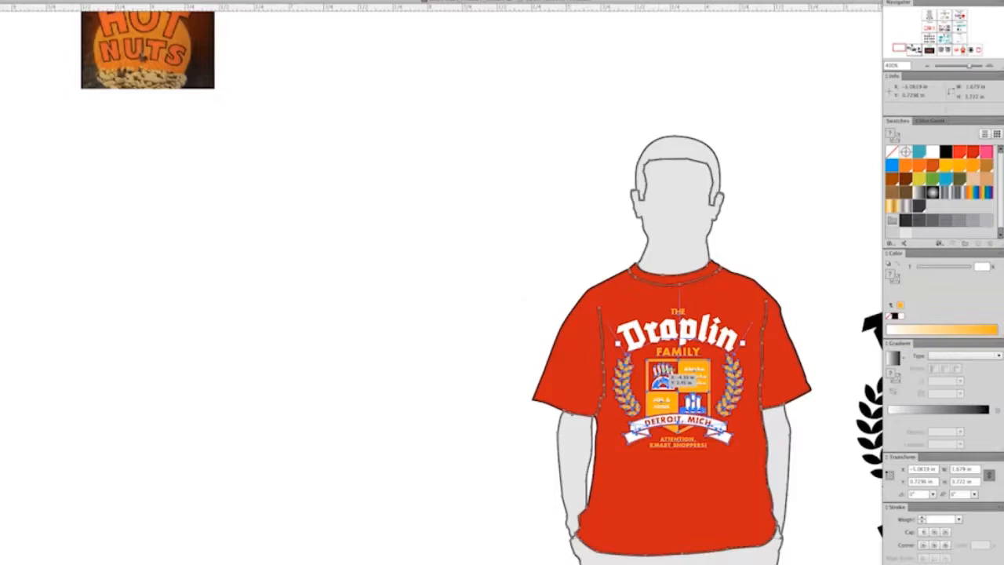
click(661, 376)
drag(548, 135, 771, 559)
drag(677, 388, 341, 389)
drag(484, 306, 630, 354)
Step: Select the red body, sleeve and collar shapes of the duplicated T-shirt together
key(super+equal)
click(665, 396)
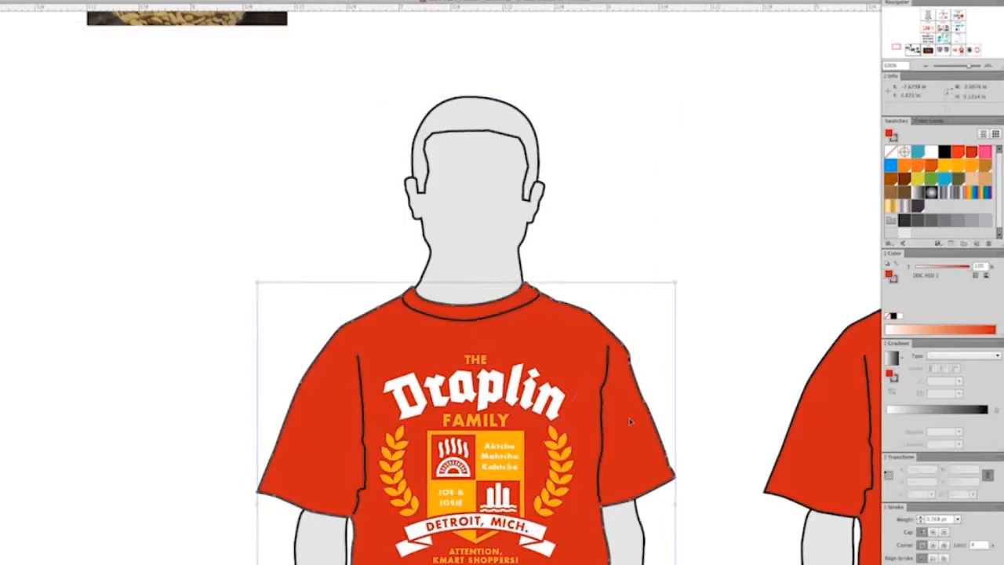
drag(560, 283, 592, 315)
scroll(455, 283, down, 5)
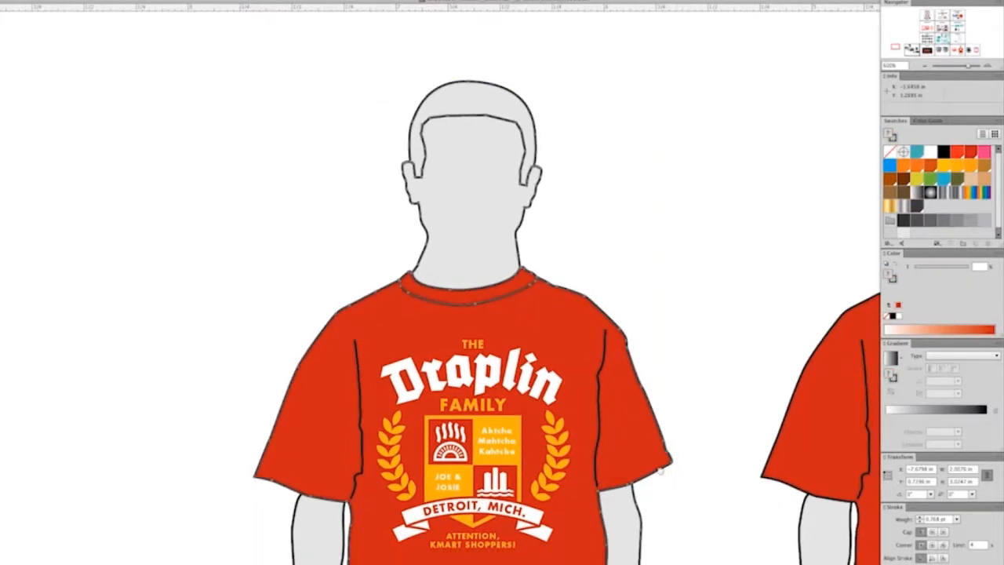
key(Right)
key(Right)
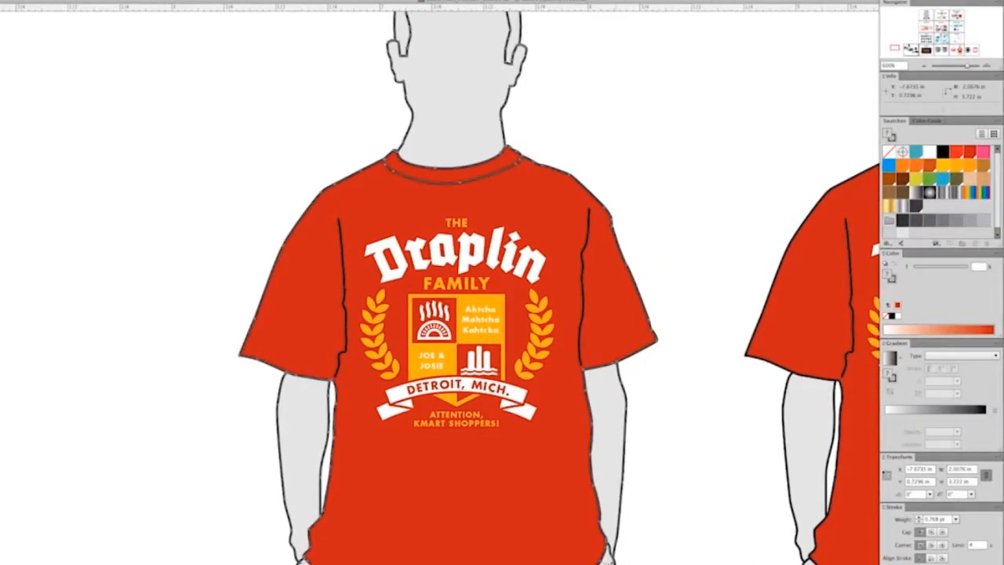
key(super+shift+a)
Step: Move the HOT NUTS photo down beside the duplicated T-shirt figure
key(super+minus)
drag(603, 398, 607, 447)
drag(313, 69, 283, 307)
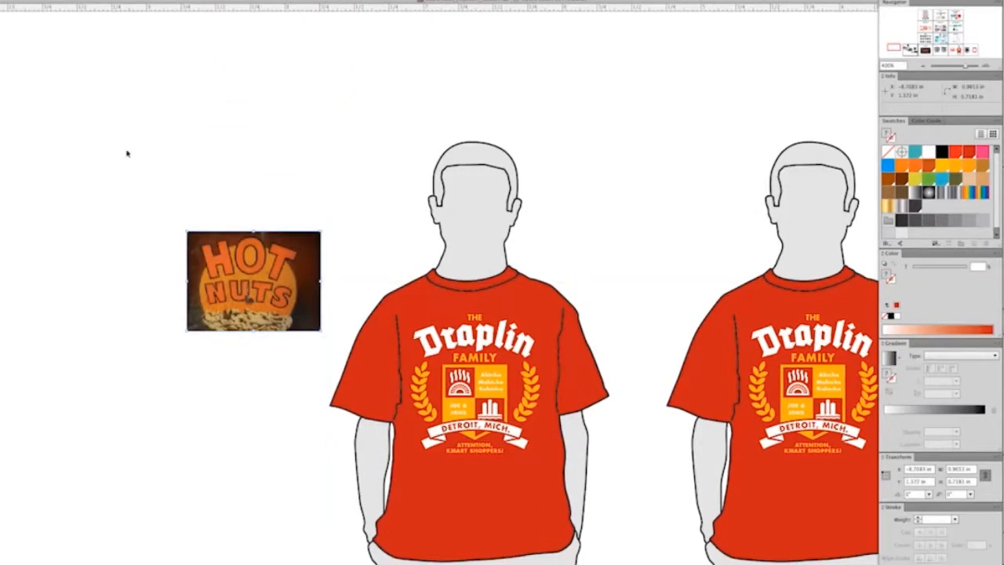
key(super+shift+a)
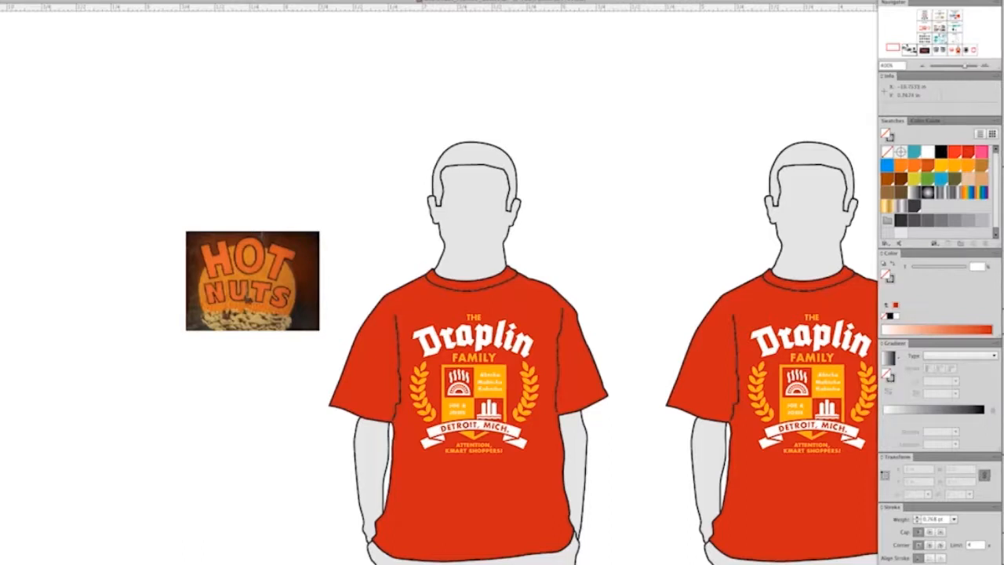
Step: Sample the photo's dark brown, fill the duplicated shirt with it and adjust the colour to C 4, M 100, Y 100, K 67
click(300, 267)
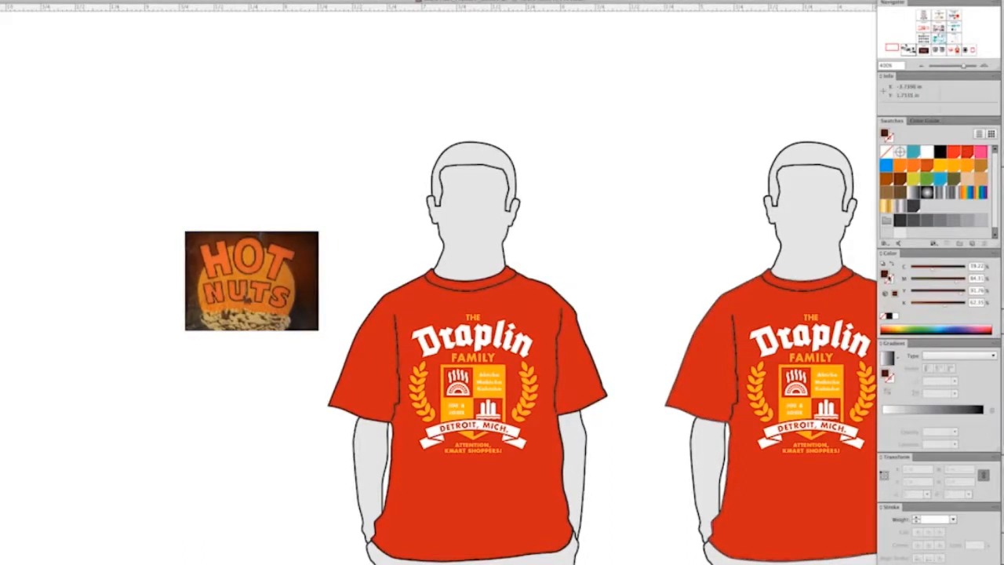
click(540, 304)
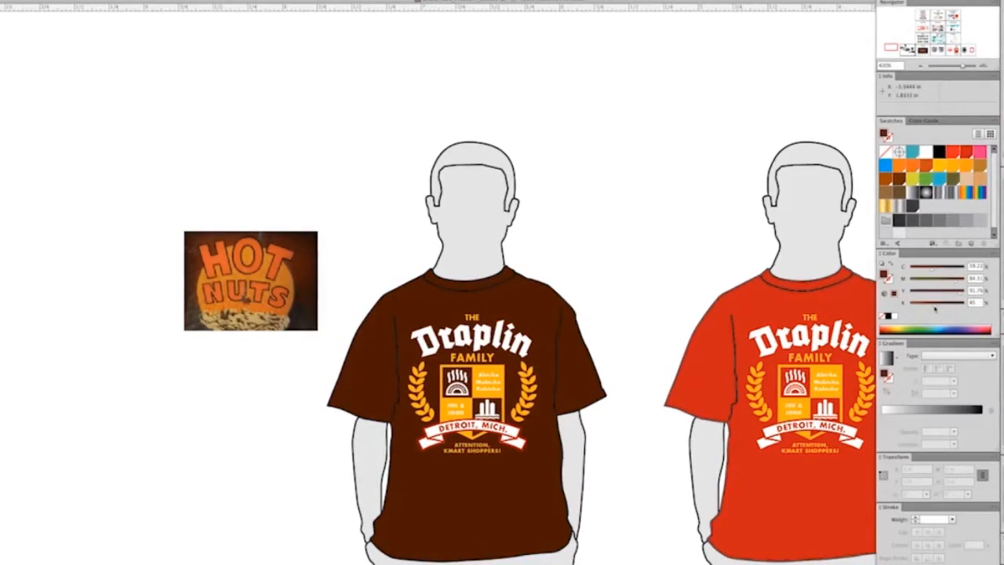
drag(925, 307, 926, 307)
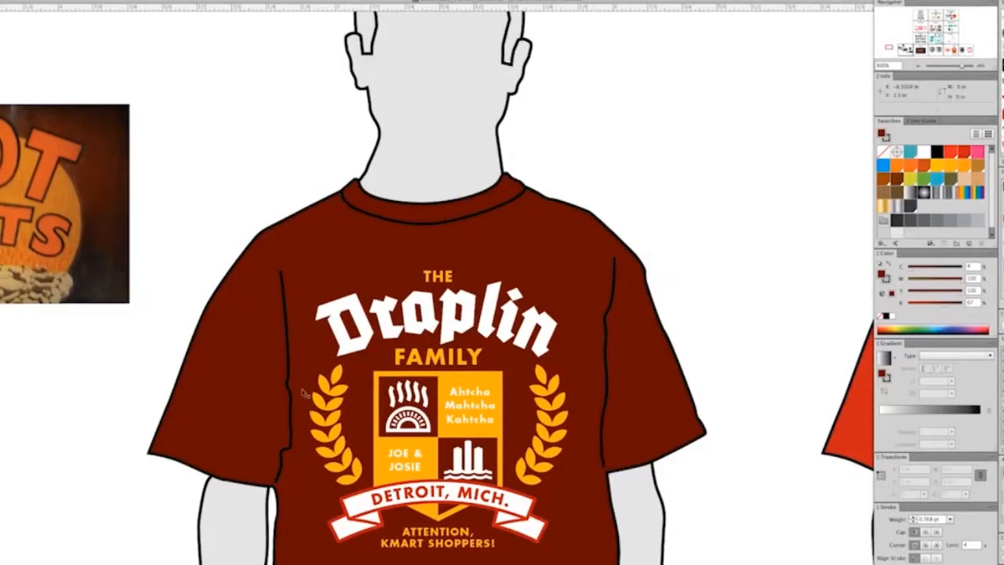
Step: Save the duplicated shirt's dark brown as a global process swatch with C 4, M 100, Y 100, K 67
click(368, 517)
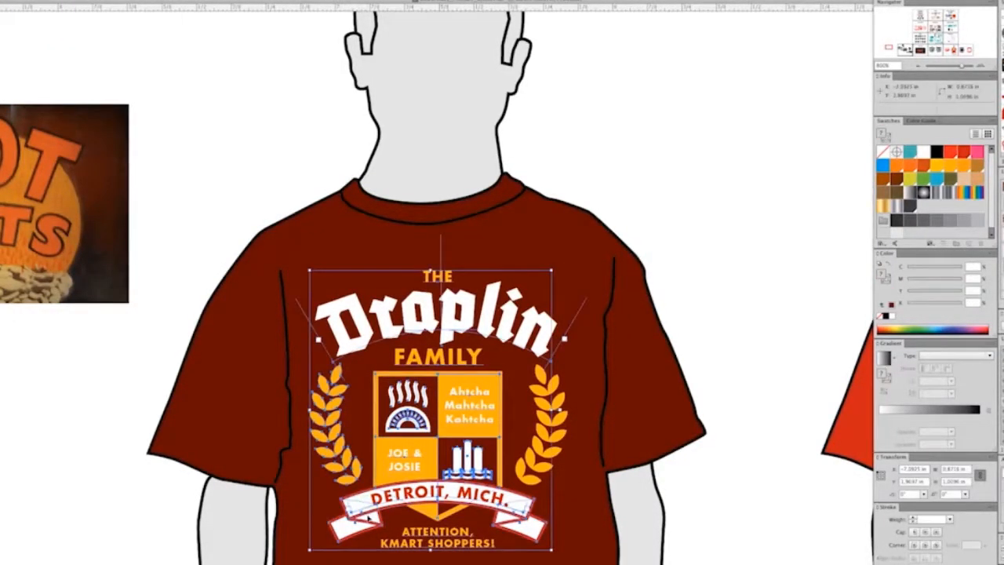
click(755, 355)
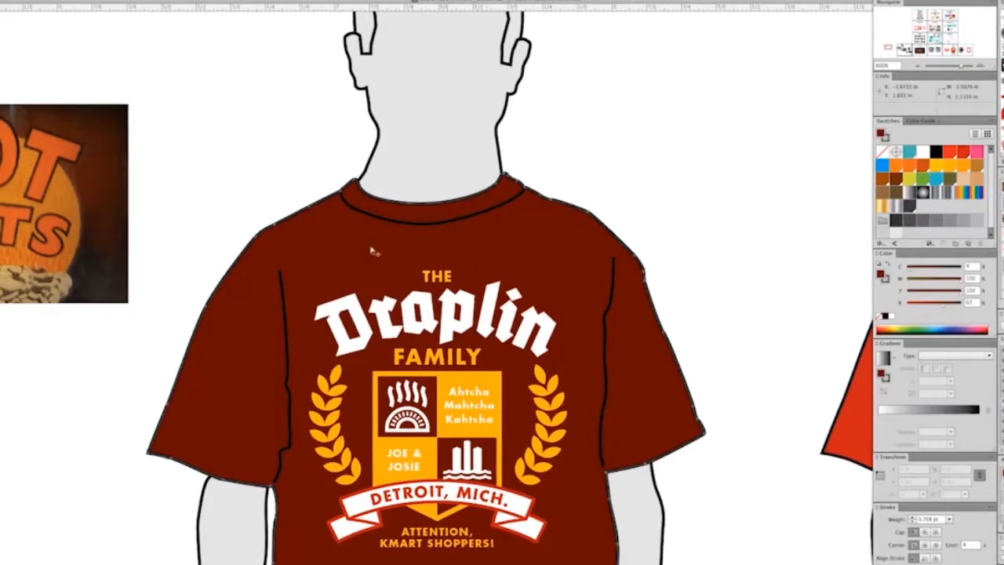
drag(881, 275, 926, 208)
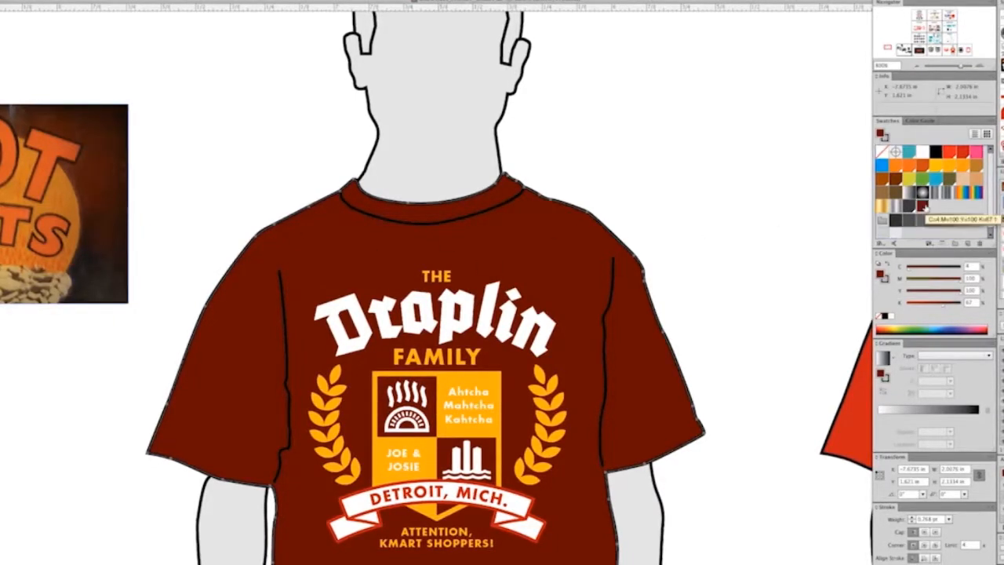
double_click(924, 207)
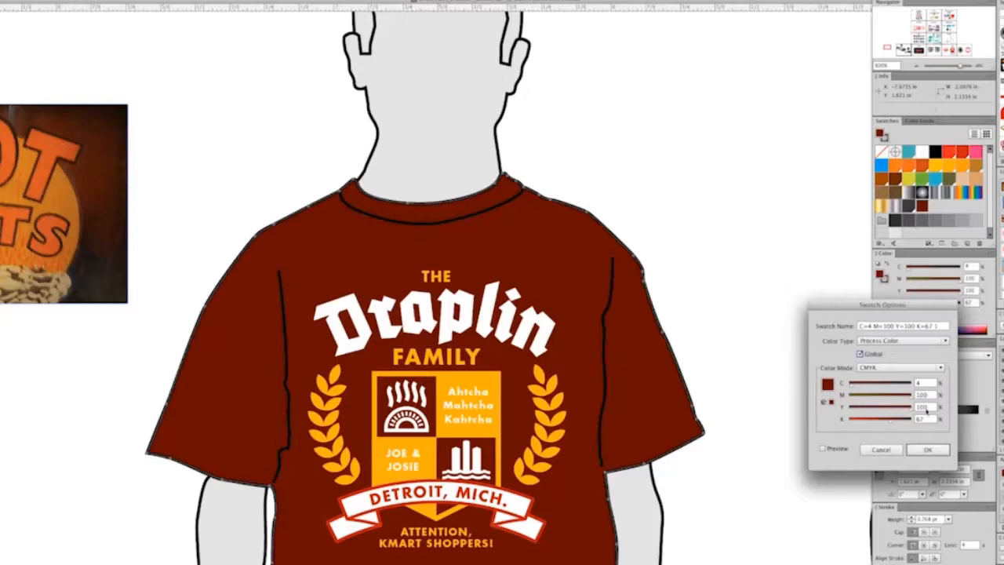
click(927, 450)
click(751, 260)
Step: Recolour the red outline of the dark shirt's banner and its folded ends with the dark brown swatch
drag(686, 309, 742, 313)
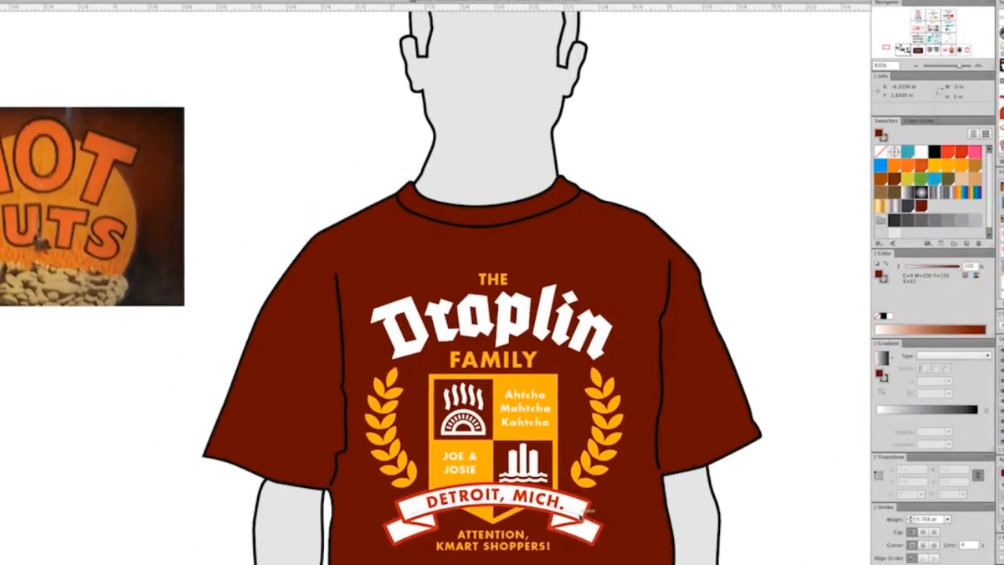
click(554, 531)
shift+click(424, 528)
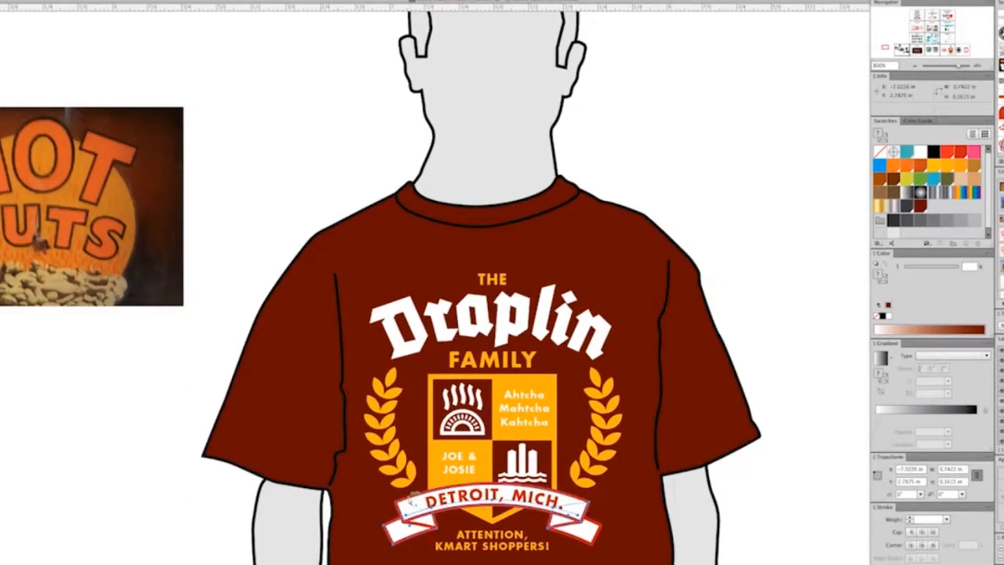
click(411, 512)
shift+click(424, 526)
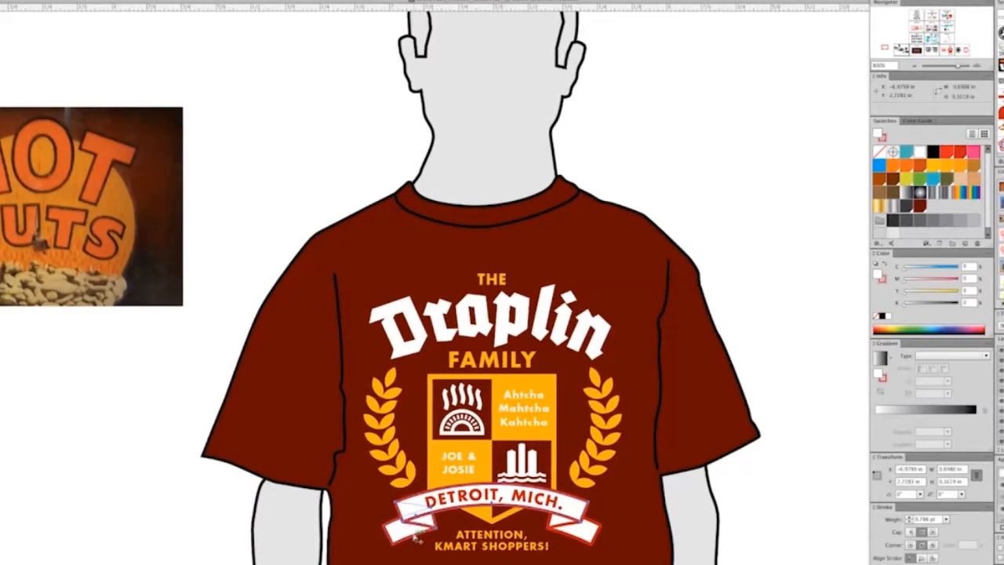
shift+click(575, 541)
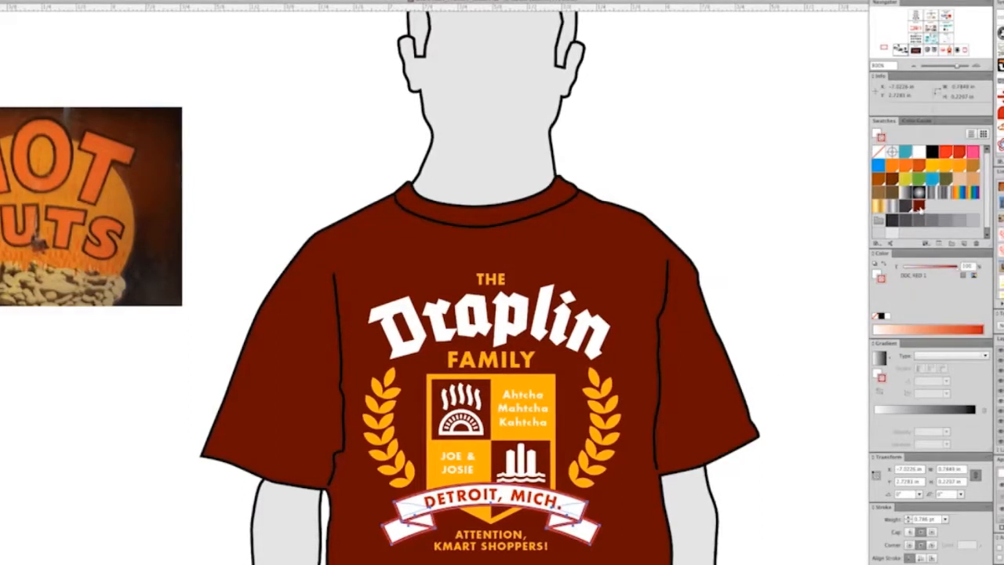
click(807, 224)
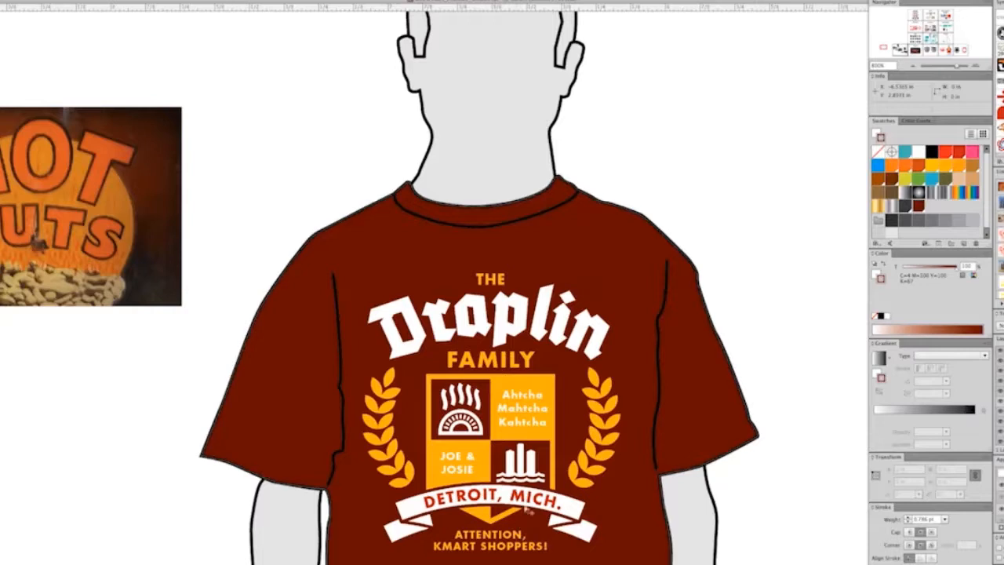
Step: Fill the DETROIT, MICH. lettering on the banner with the dark brown swatch
click(527, 510)
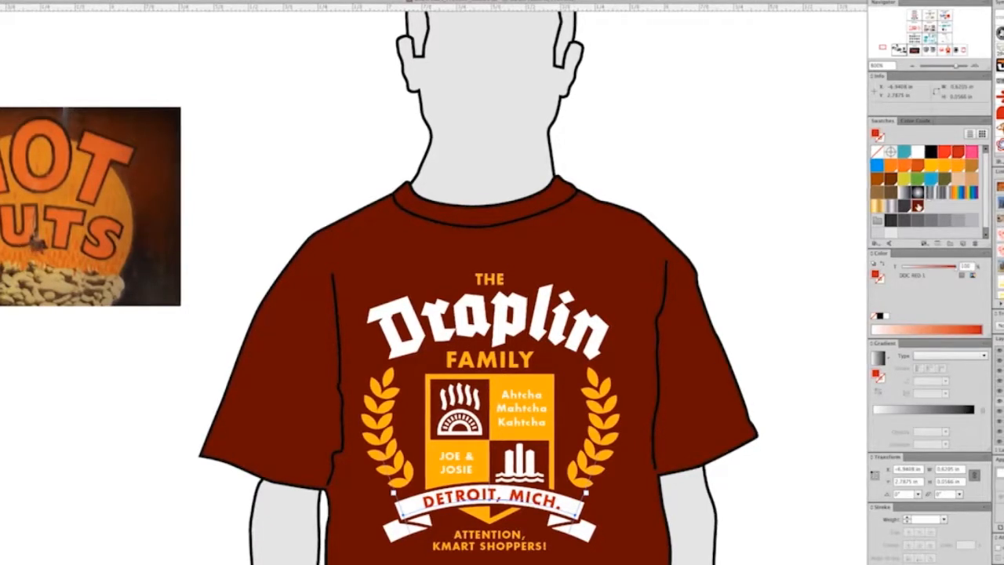
click(916, 205)
click(751, 213)
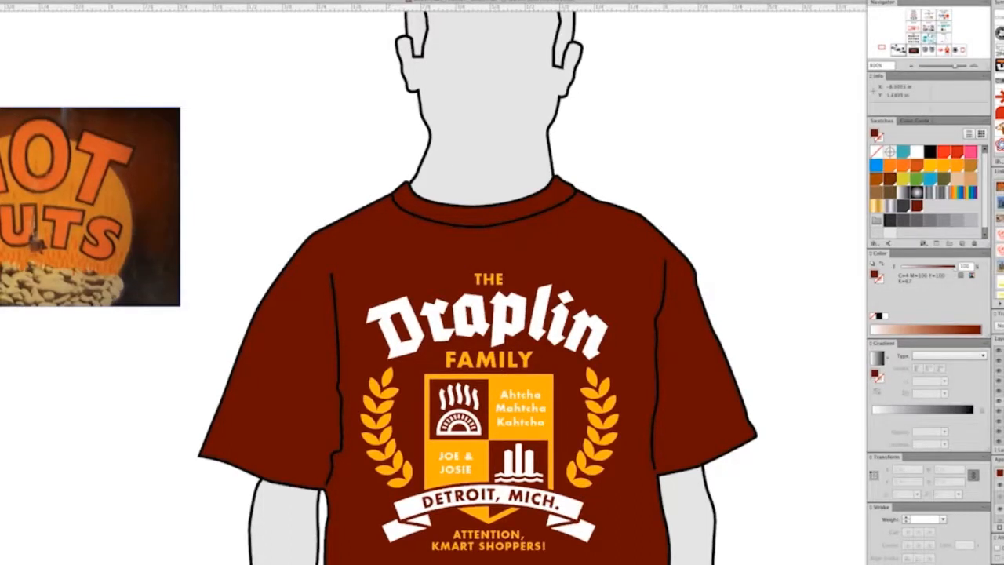
Step: Sample the orange of the photo's HOT lettering and save it as a global swatch with C 16.47, M 78.82, Y 100, K 5.49
click(63, 136)
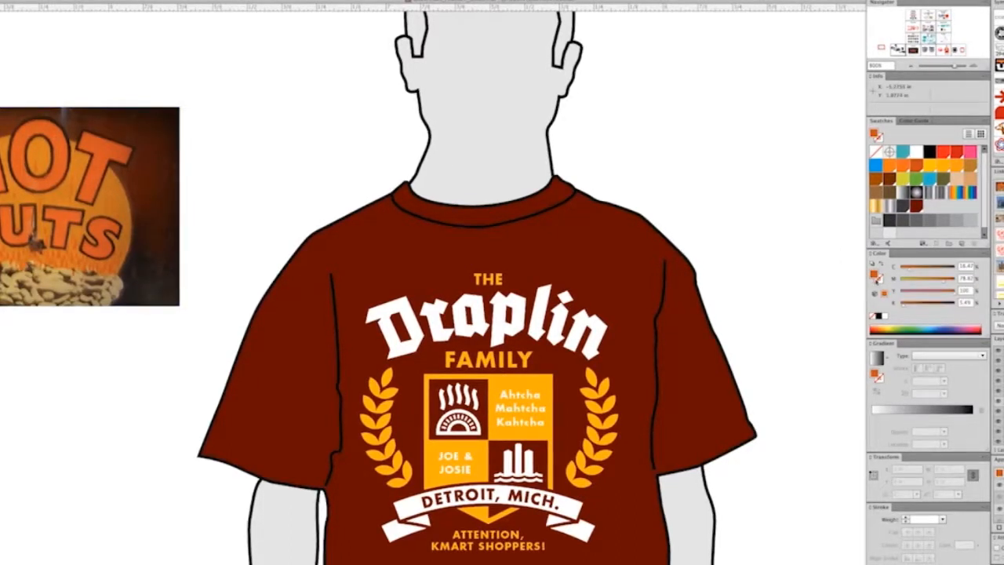
drag(875, 276, 934, 207)
double_click(931, 204)
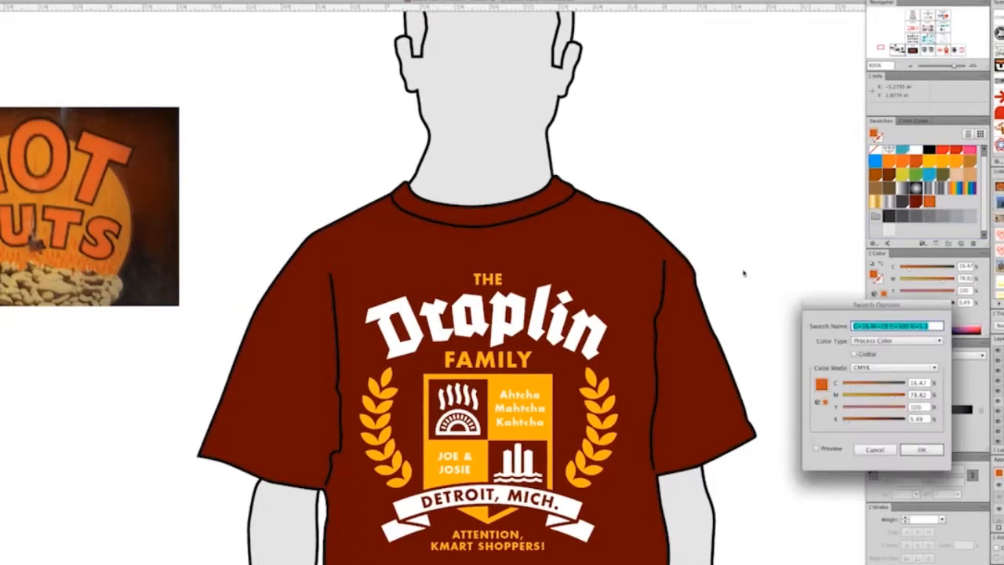
click(869, 354)
click(915, 449)
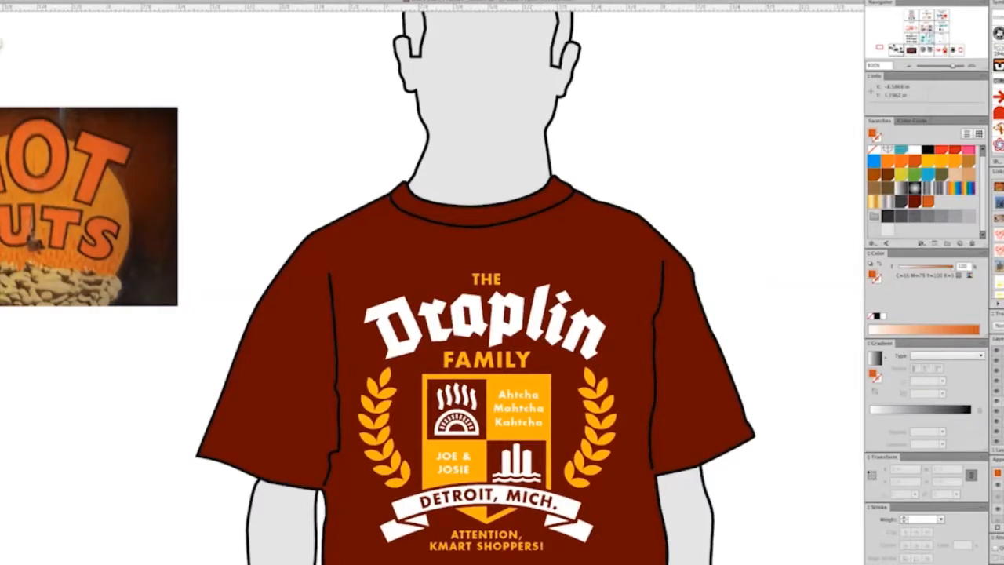
key(ctrl+minus)
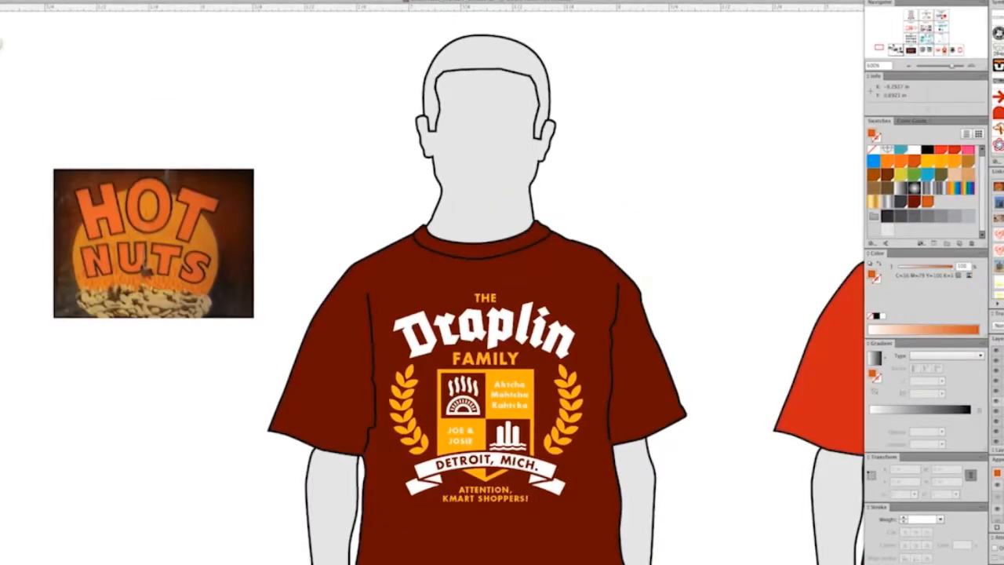
key(ctrl+minus)
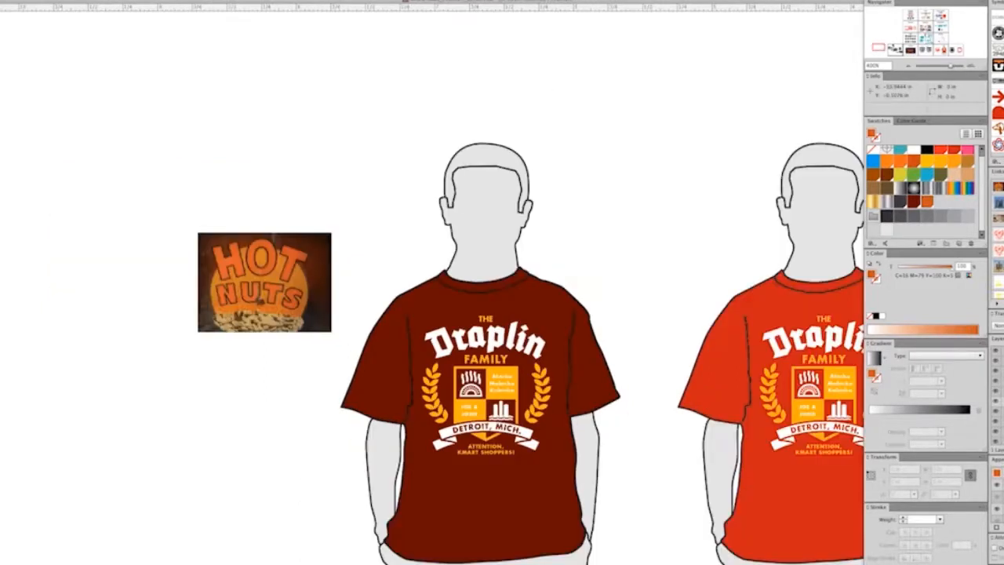
drag(381, 190, 617, 564)
key(ctrl+shift+a)
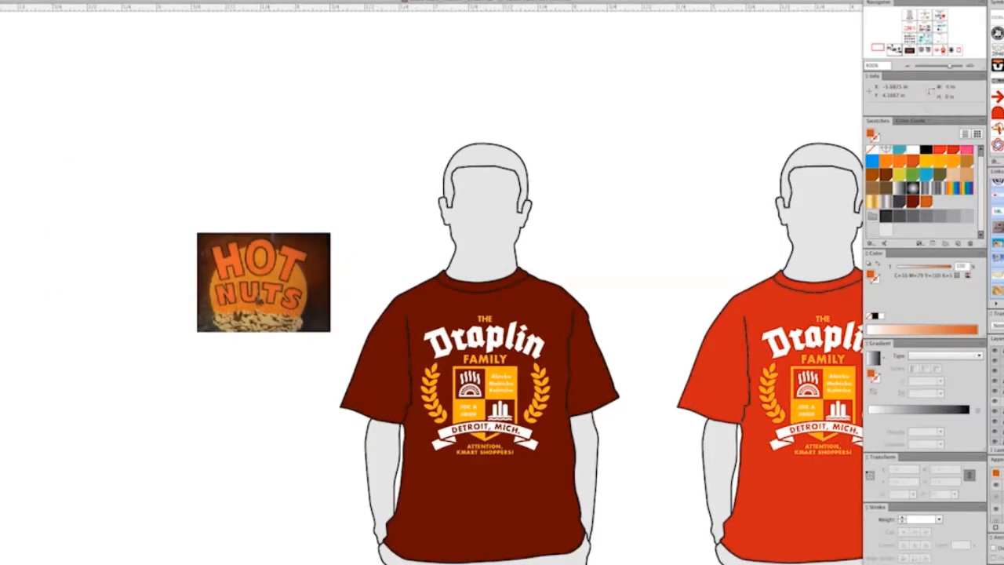
key(ctrl+plus)
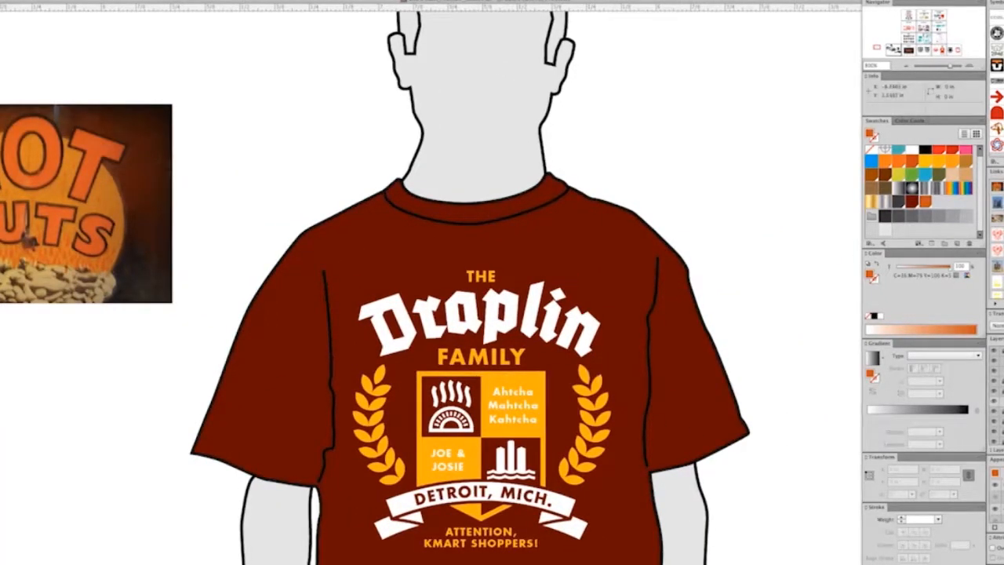
Step: Fill both laurel branches and the yellow lettering above and below the shield with the saved orange, selecting objects of matching fill together
click(369, 467)
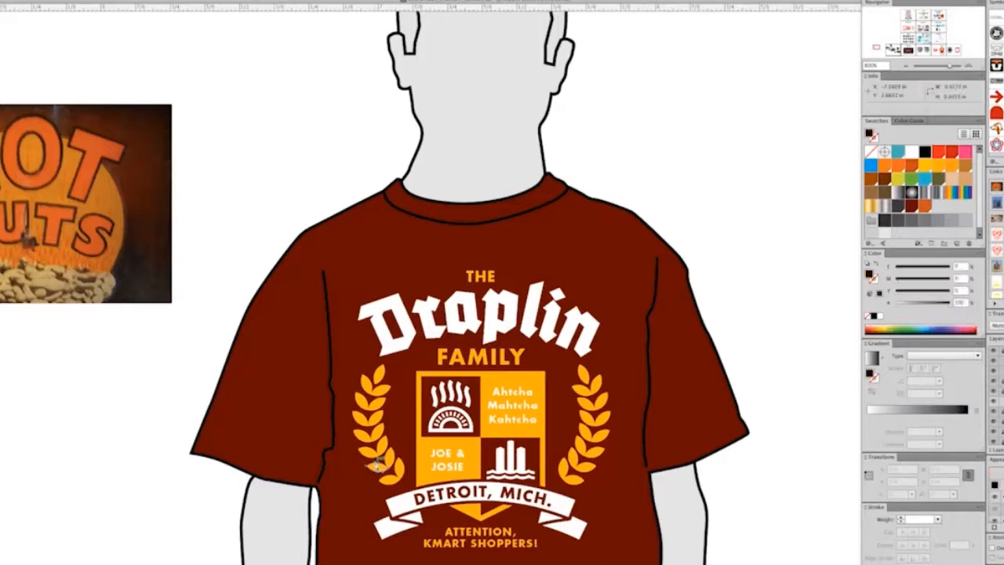
click(45, 1)
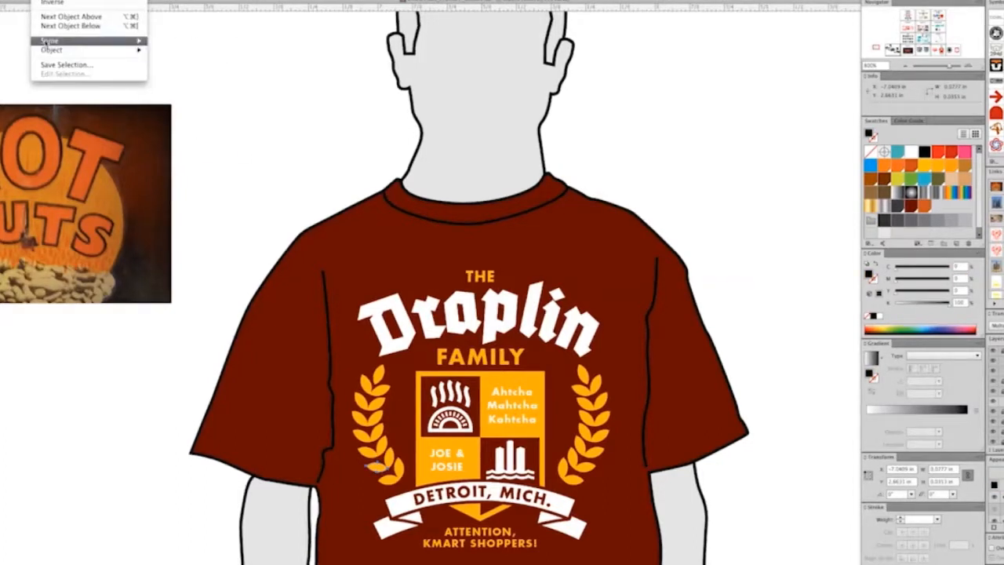
mouse_move(86, 40)
click(173, 78)
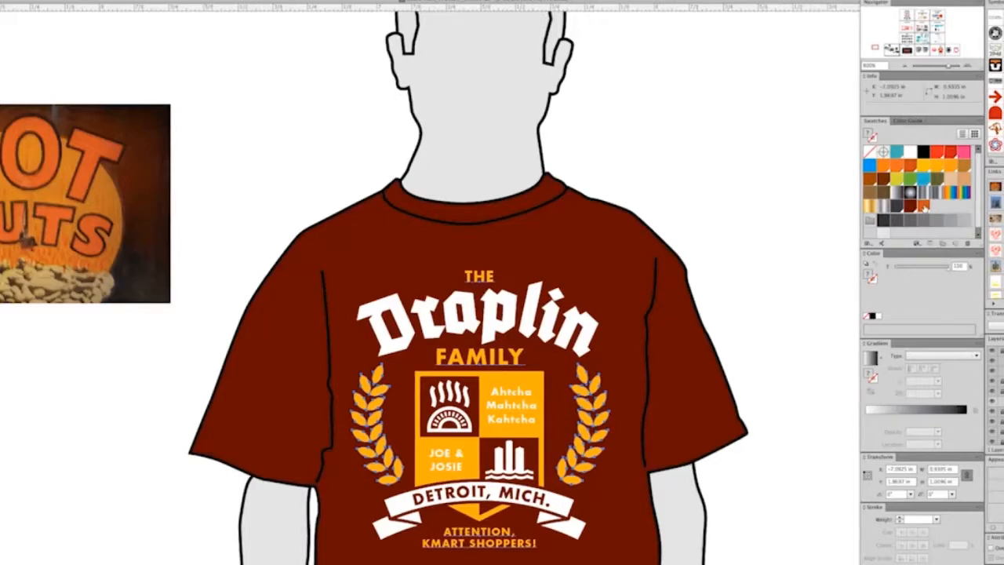
click(925, 207)
click(813, 293)
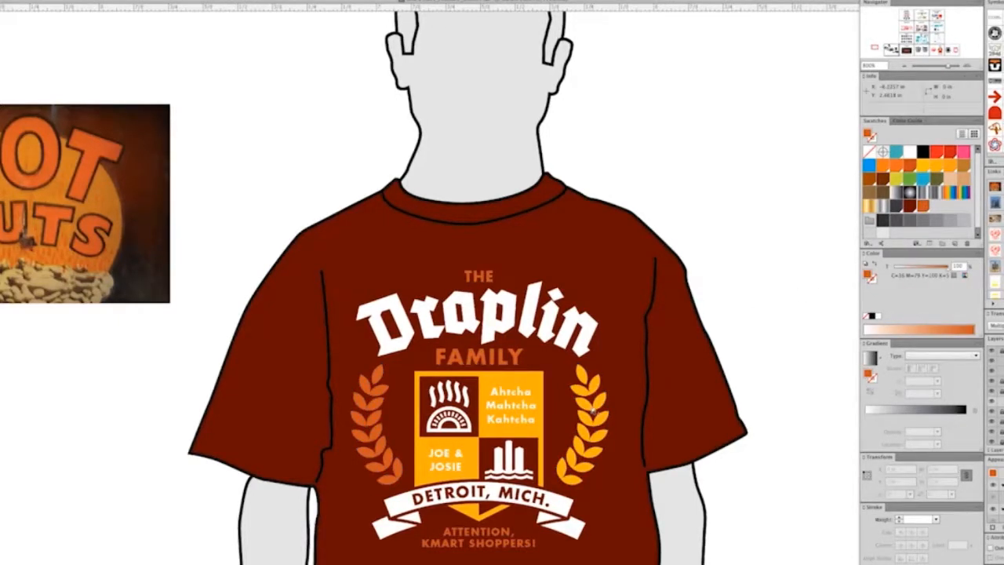
click(593, 411)
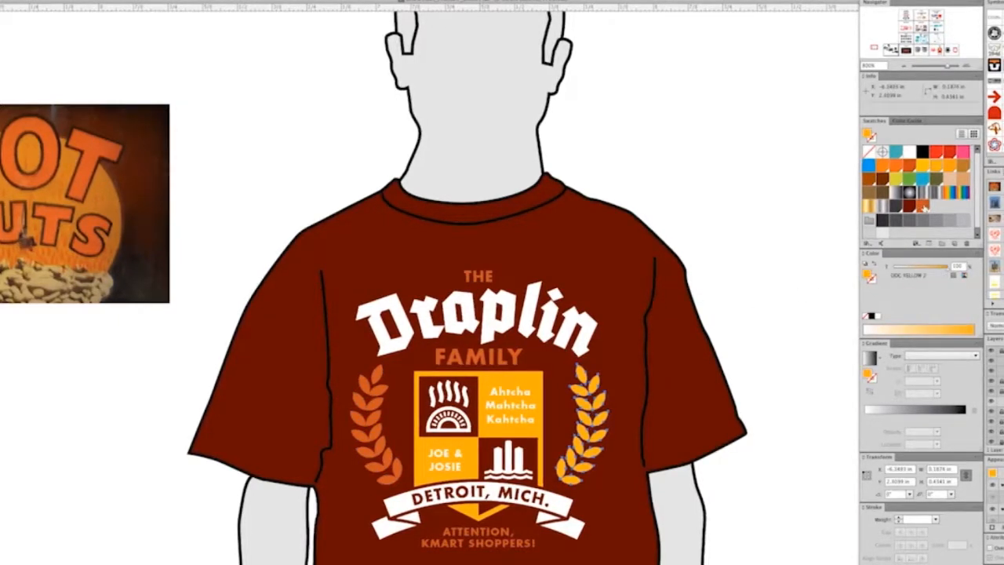
click(923, 206)
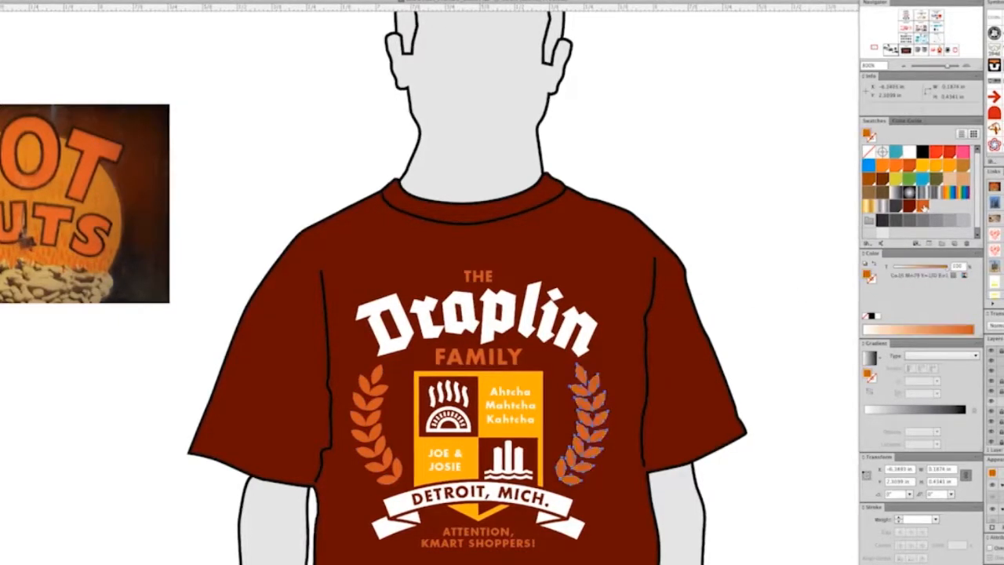
Step: Change the shield's outline and its yellow panels to the saved orange
click(544, 446)
key(x)
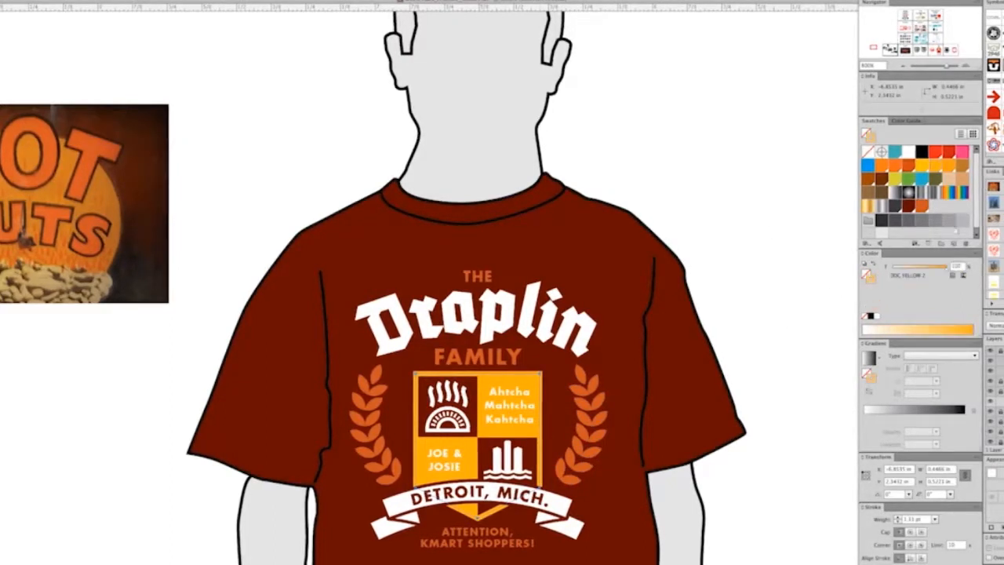
click(479, 438)
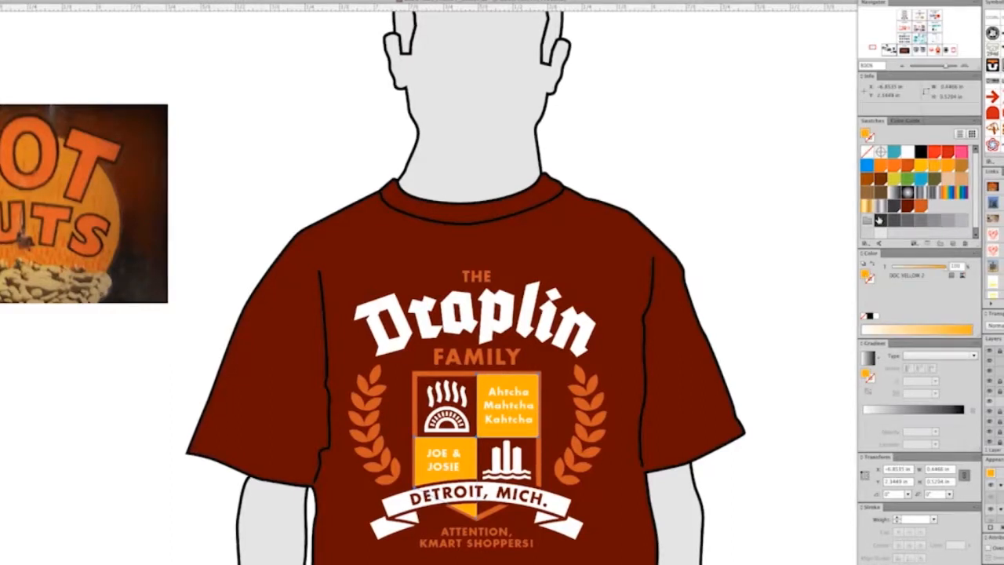
click(919, 206)
Step: Duplicate the whole dark T-shirt figure and place the copy to the left of the HOT NUTS photo
scroll(794, 278, down, 1)
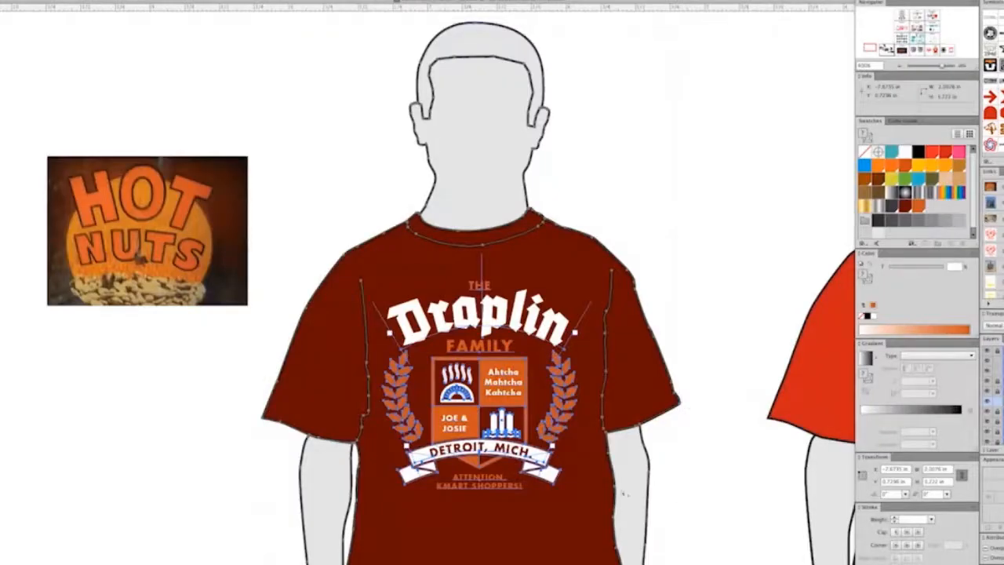
key(super+minus)
key(super+minus)
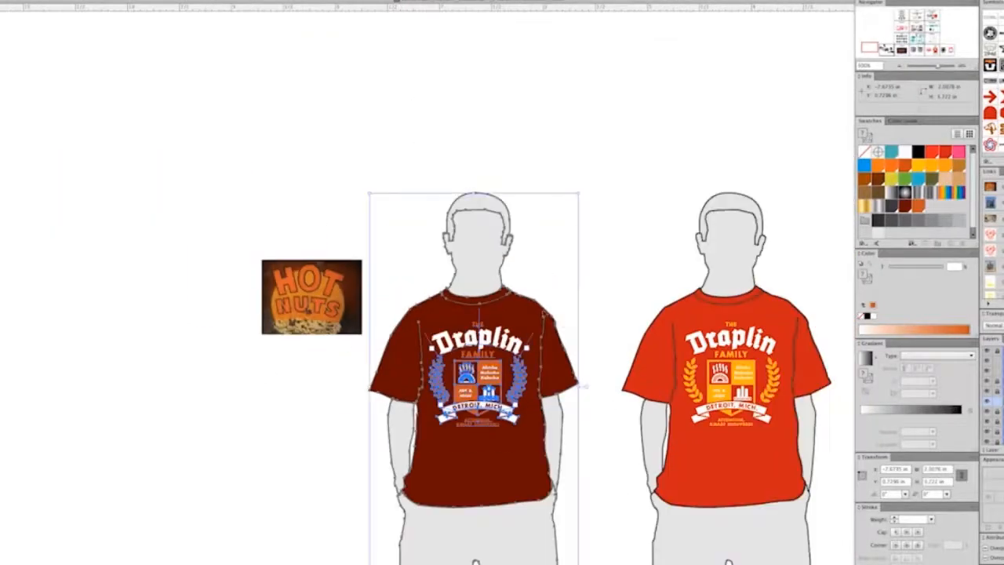
drag(512, 332, 135, 332)
key(super+plus)
key(super+plus)
key(super+plus)
drag(638, 357, 615, 331)
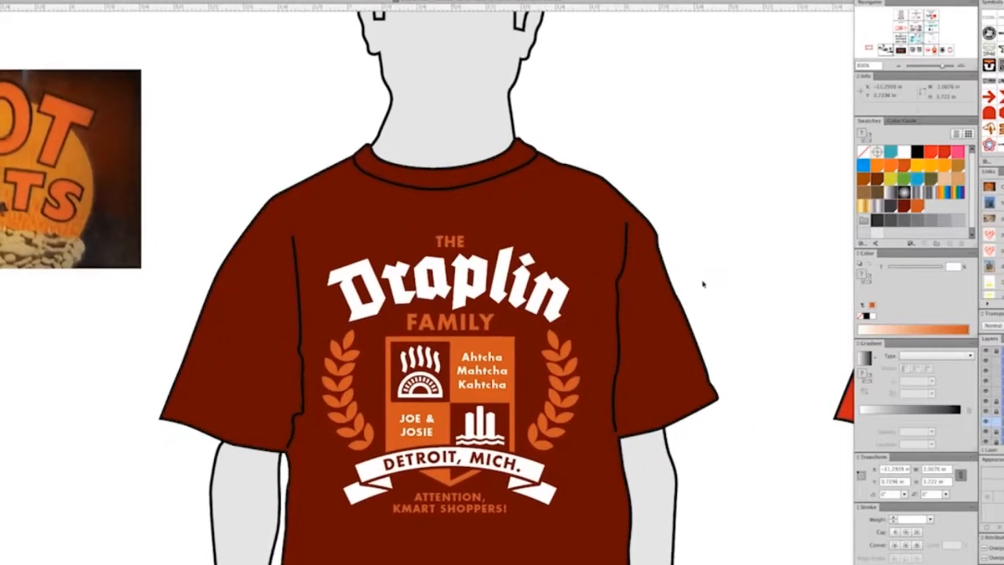
click(738, 280)
Step: Sample the photo's golden orange and save it as a global swatch with C 18.04, M 52.94, Y 100, K 2.75
drag(738, 280, 701, 280)
key(i)
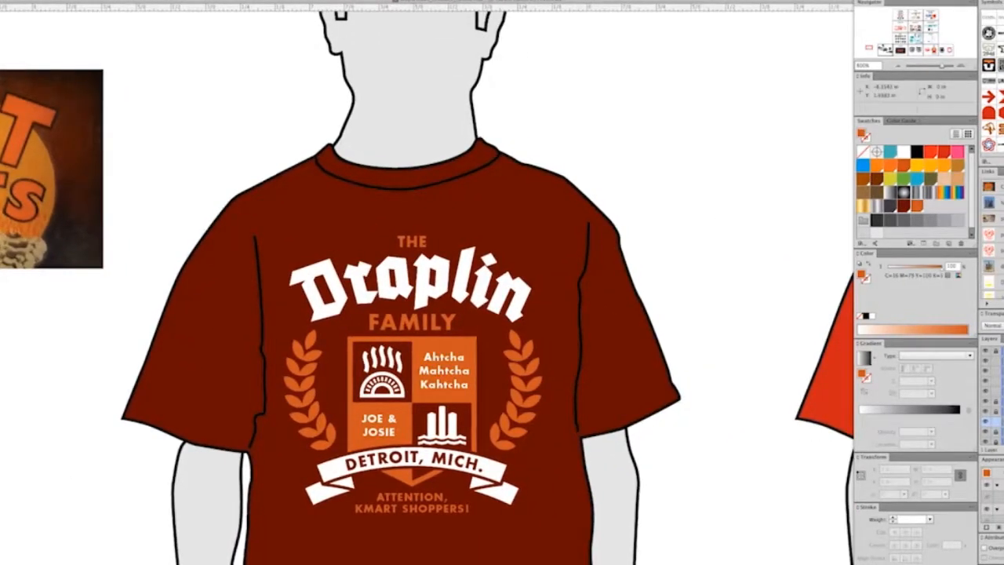
click(7, 126)
drag(861, 275, 935, 218)
double_click(931, 208)
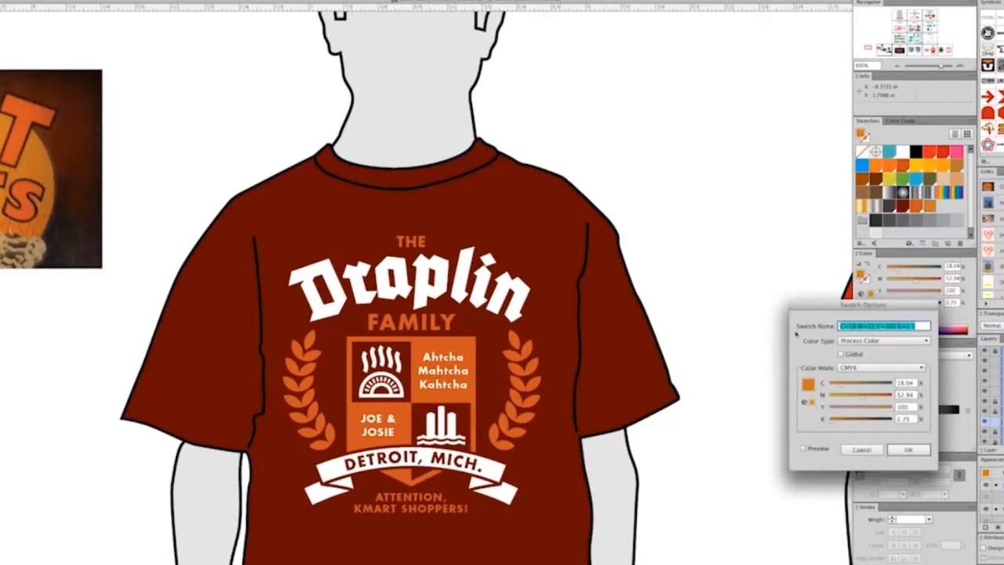
click(841, 354)
click(908, 450)
Step: Fill the arched blackletter family name on the dark shirt with the golden orange swatch
click(558, 281)
click(492, 307)
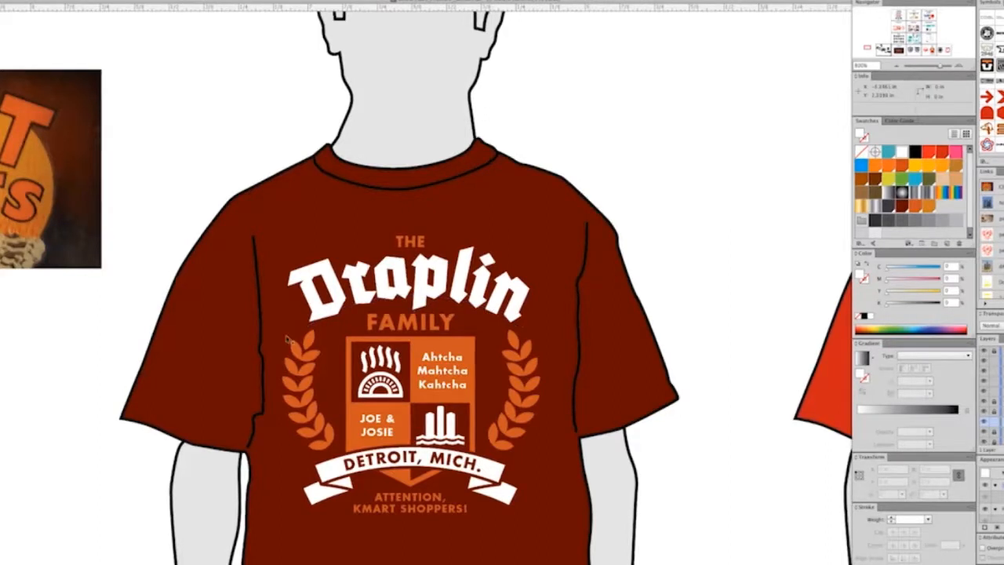
click(501, 478)
key(a)
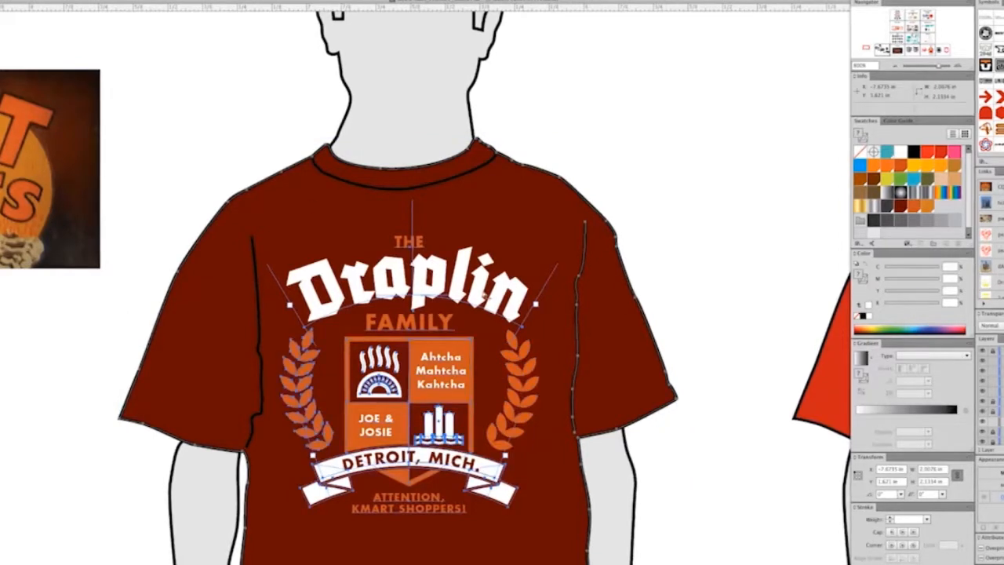
click(684, 301)
click(524, 315)
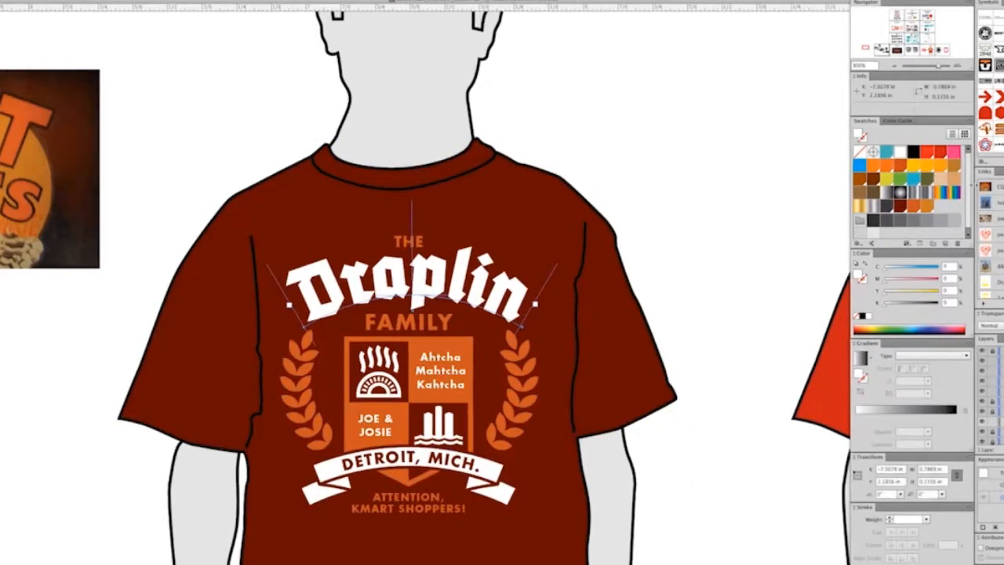
click(928, 205)
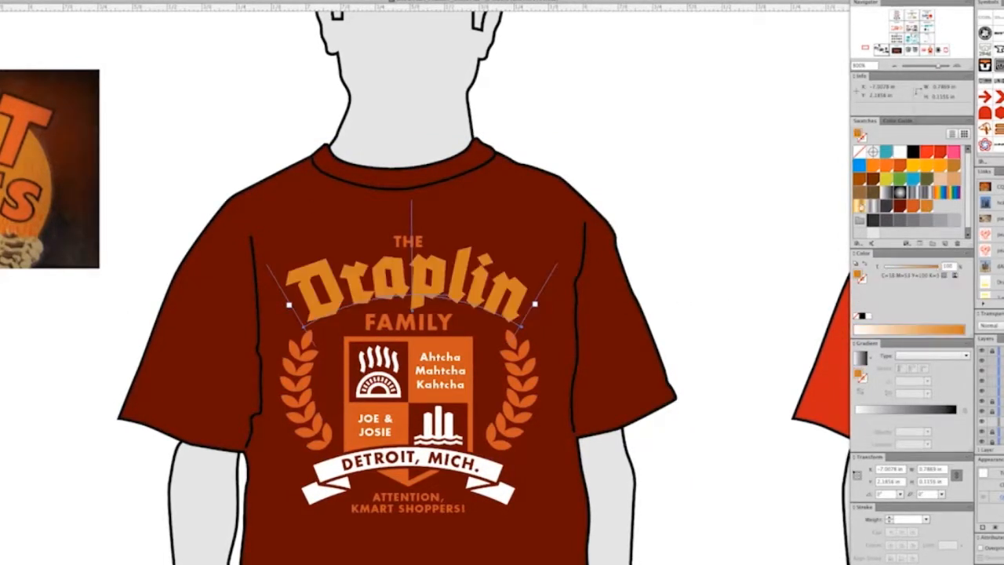
Step: Fill the Detroit, Mich. ribbon banner and its folded tails with the golden orange swatch
click(343, 486)
shift+click(469, 489)
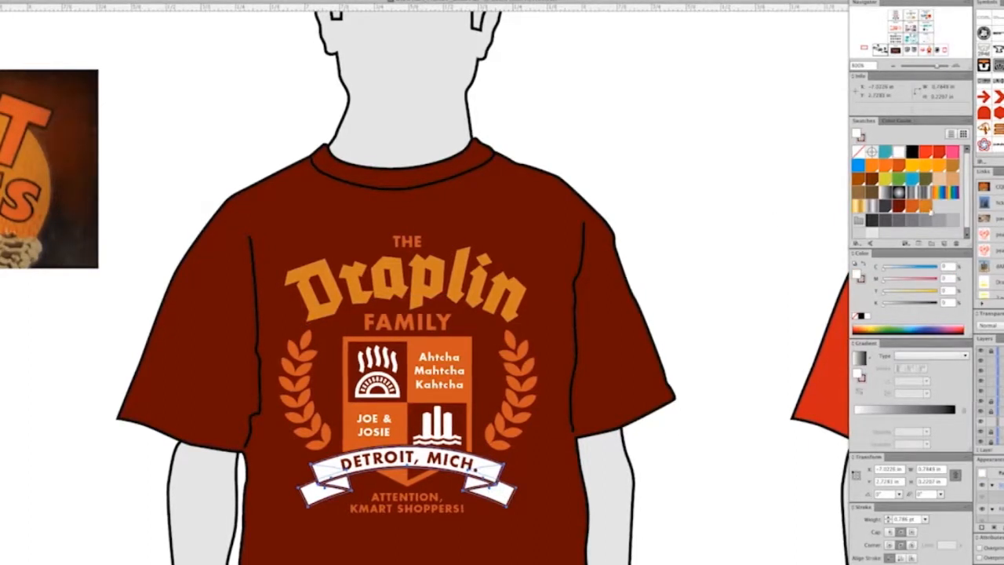
click(927, 205)
click(734, 196)
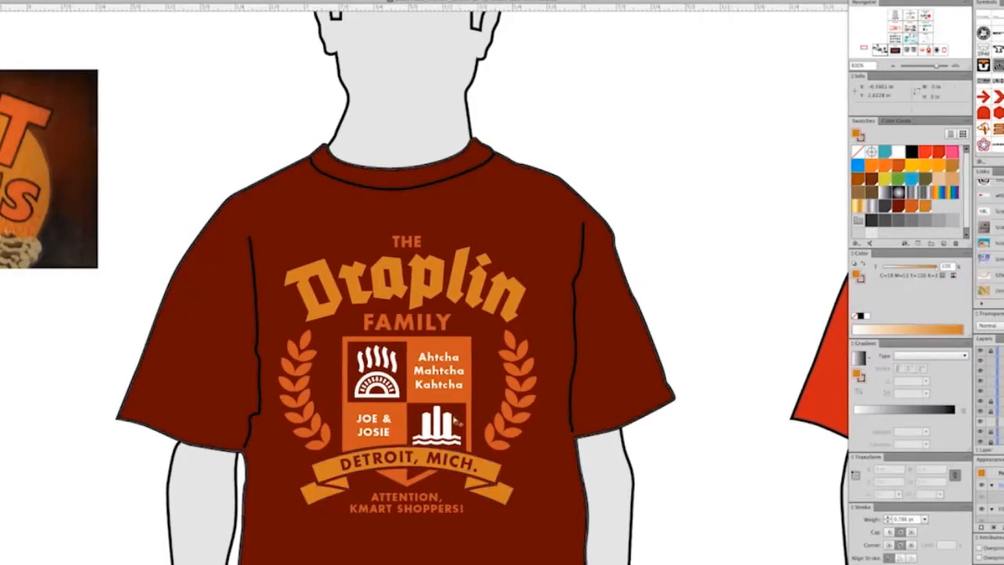
Step: Recolour the strokes of the half-sun emblem in the shield, both outer frame and inner rays, with the golden orange swatch
key(super+plus)
key(super+plus)
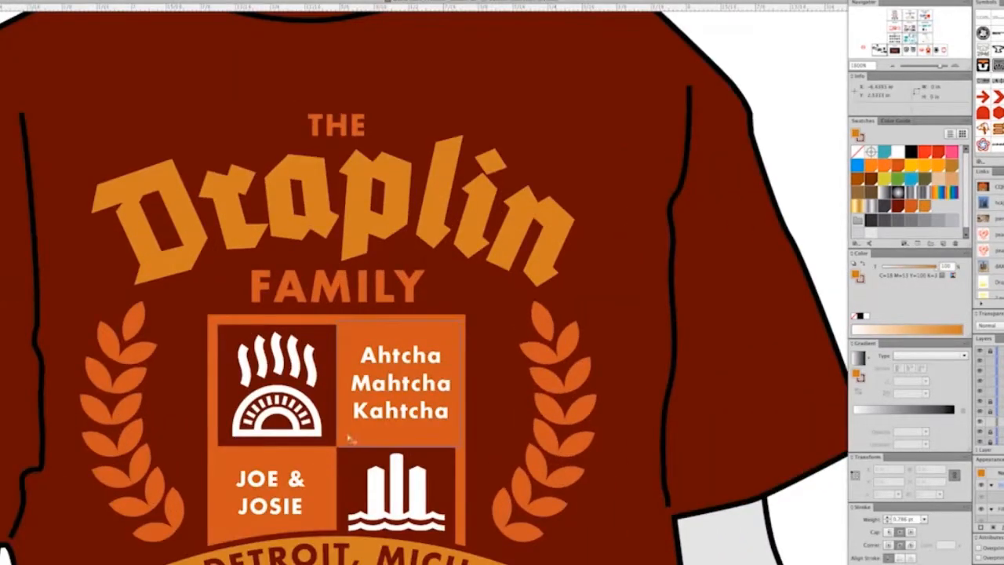
click(317, 439)
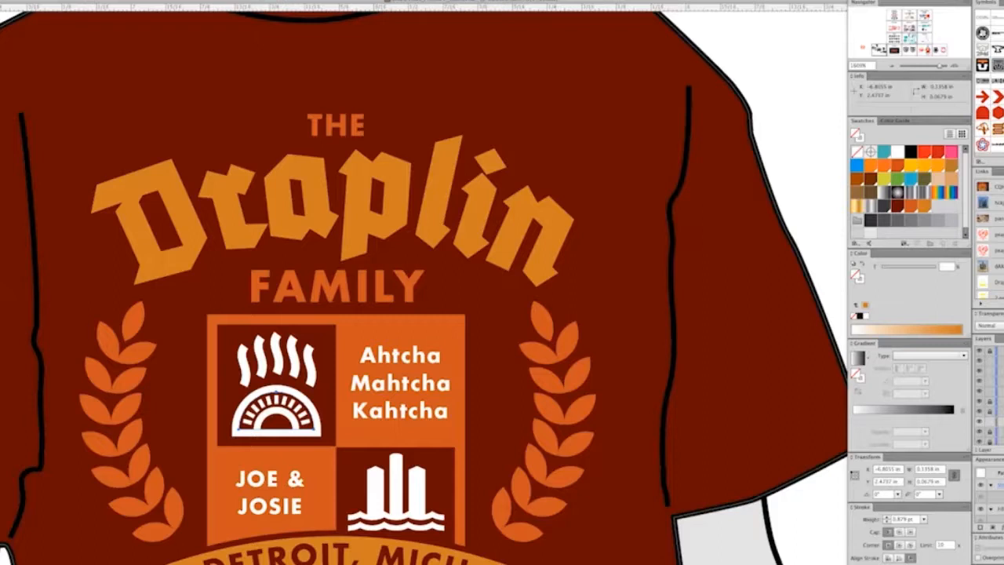
key(x)
click(925, 207)
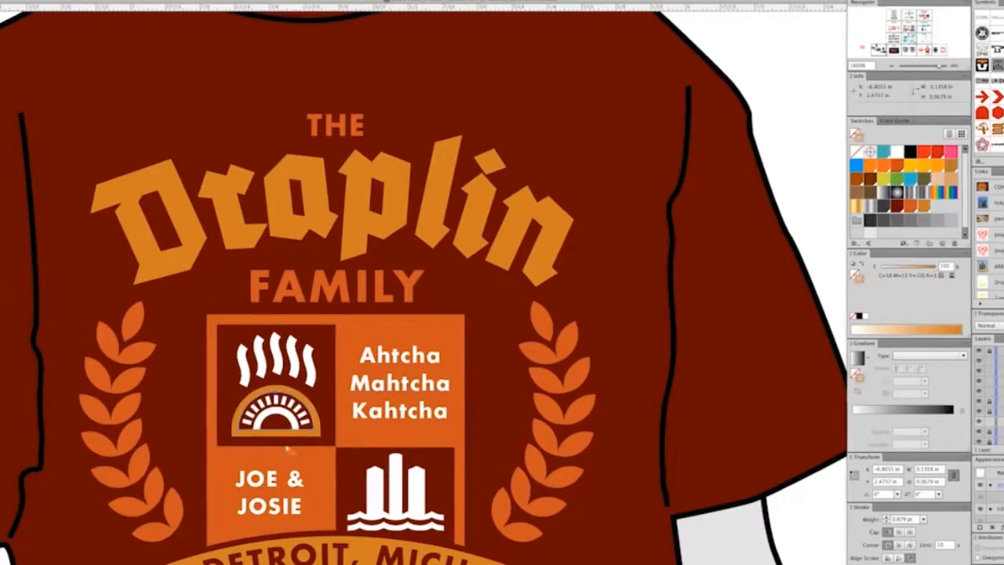
click(292, 419)
click(295, 408)
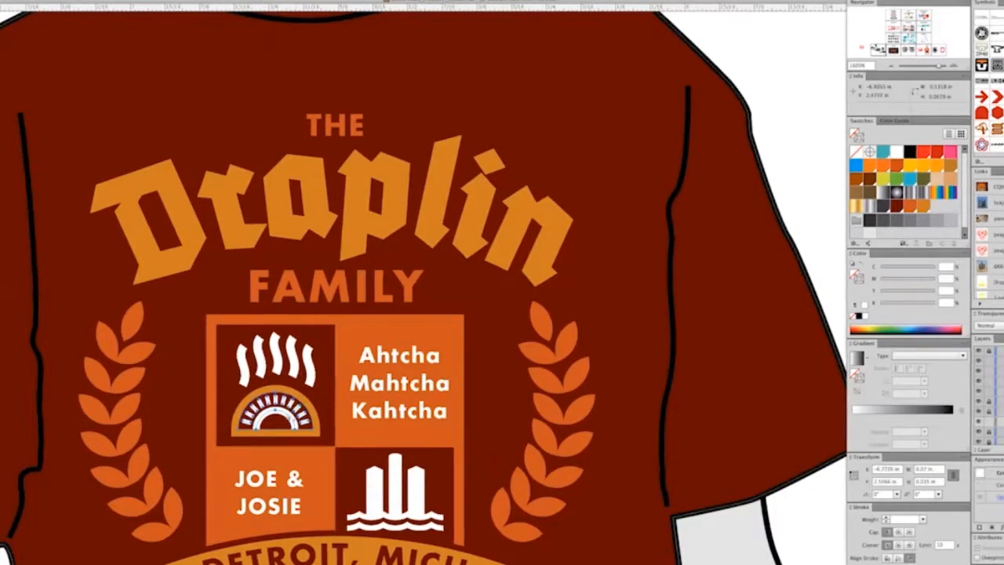
click(925, 206)
Step: Apply the golden orange swatch to the strokes of the wavy steam lines above the half-sun emblem
click(297, 371)
click(297, 368)
key(ctrl+shift+a)
key(ctrl+y)
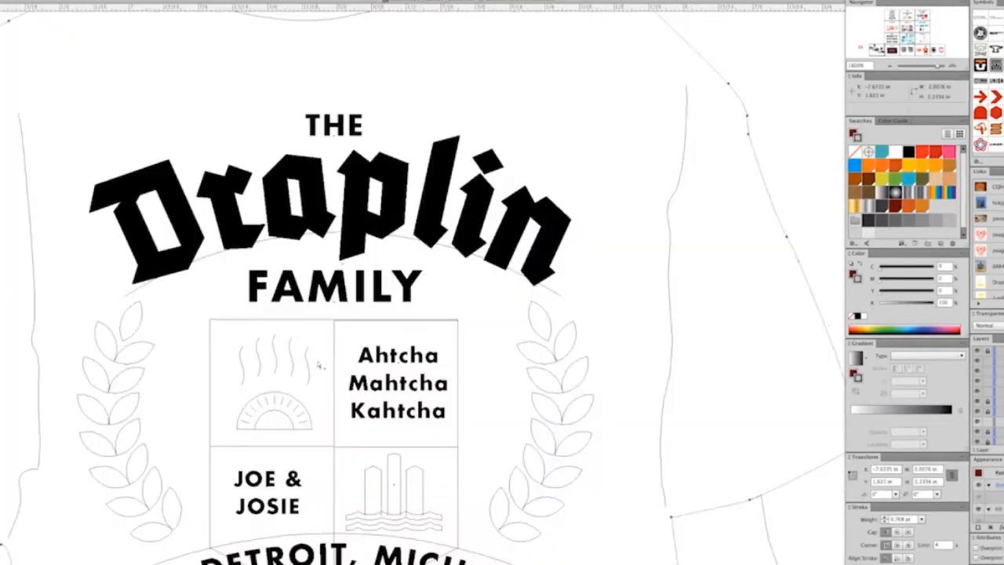
key(ctrl+y)
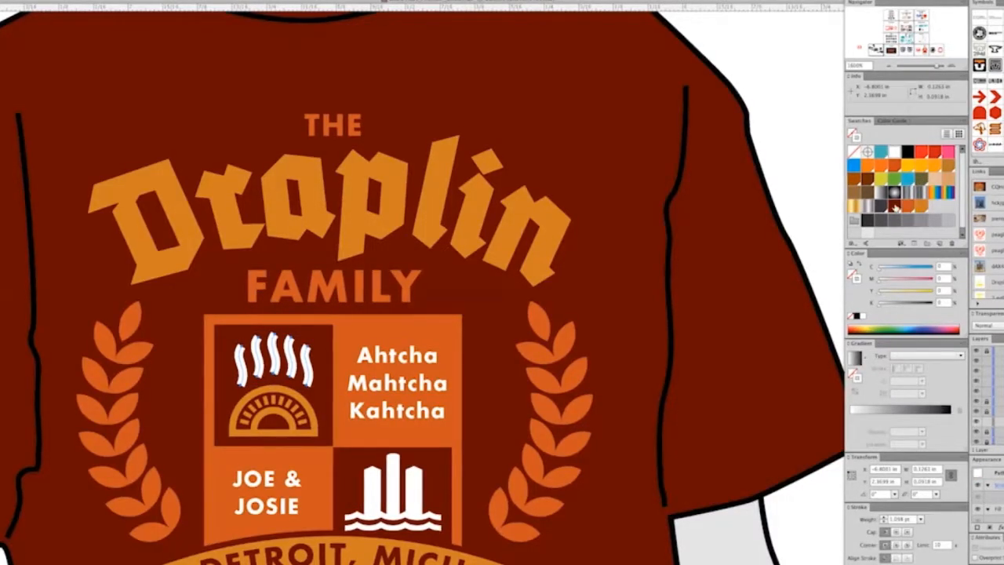
click(922, 208)
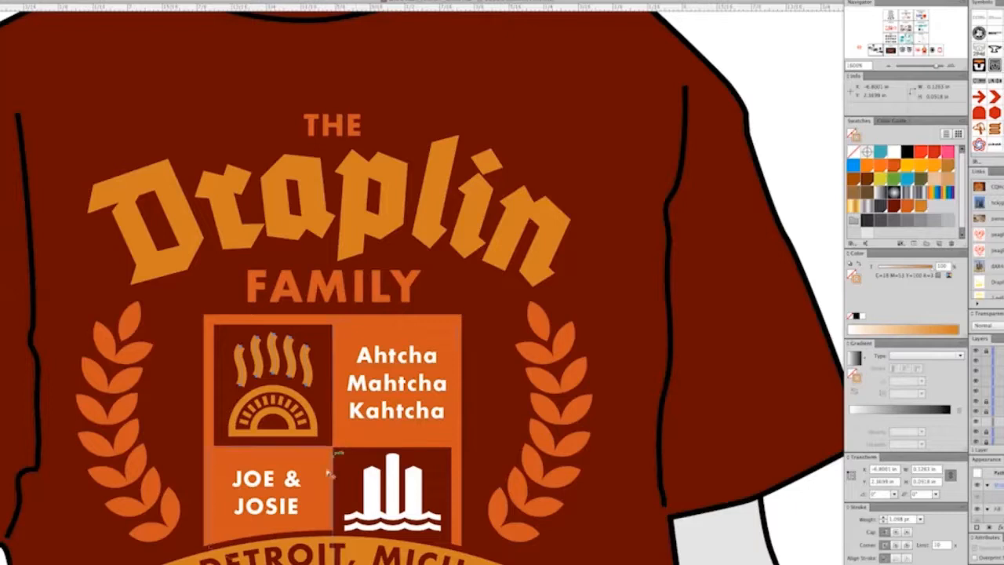
Step: Fill the lettering in the shield's two orange panels and the skyline-and-waves emblem with the golden orange swatch
click(290, 482)
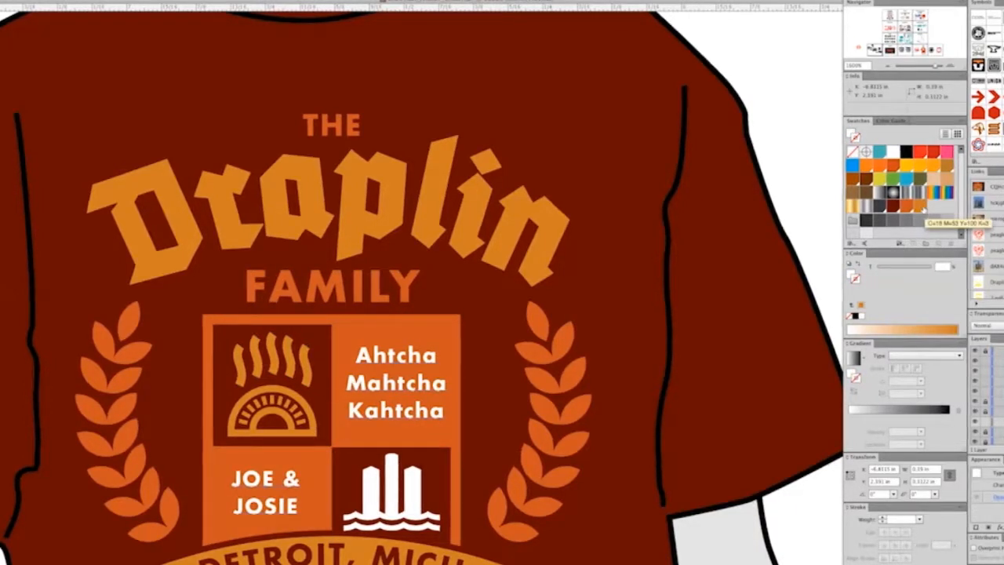
click(924, 211)
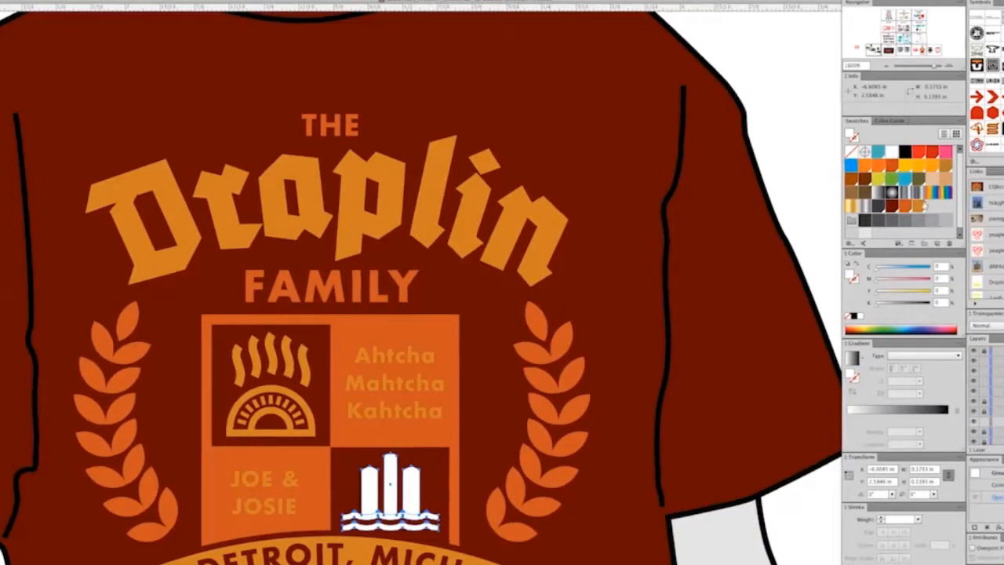
click(921, 206)
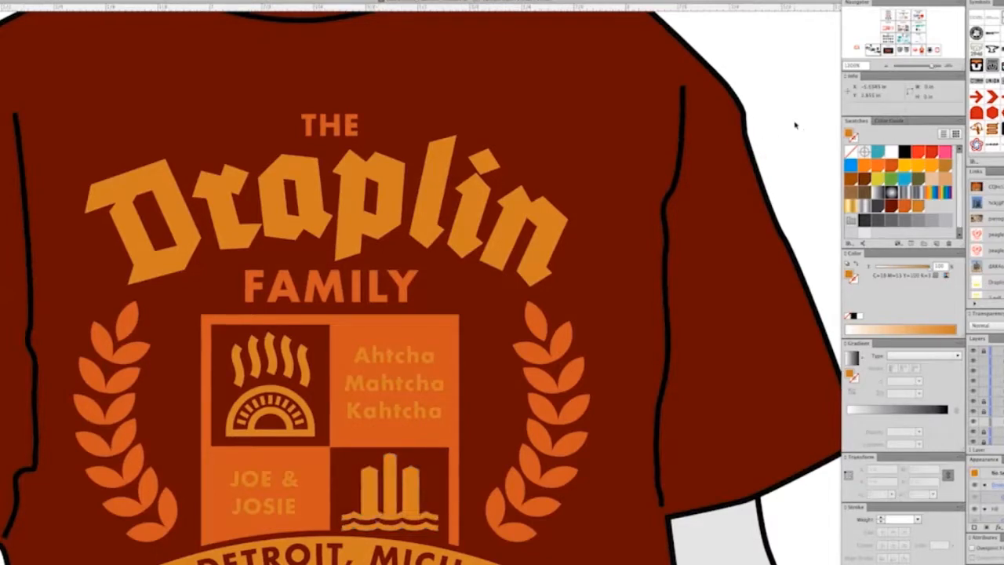
Step: Edit the golden orange global swatch with preview on, setting C to 0 and M to 40
key(ctrl+minus)
key(ctrl+minus)
drag(643, 178, 714, 210)
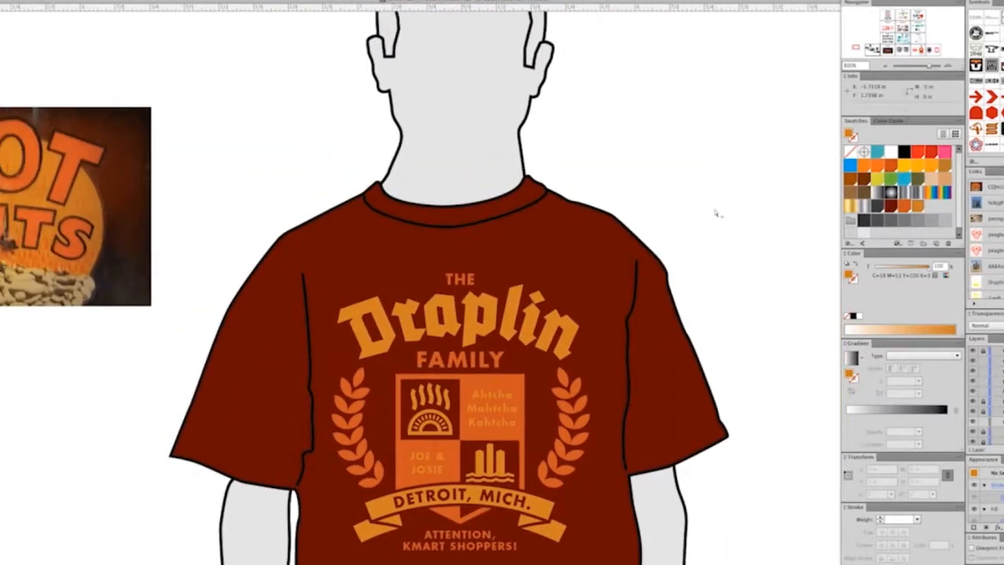
double_click(918, 206)
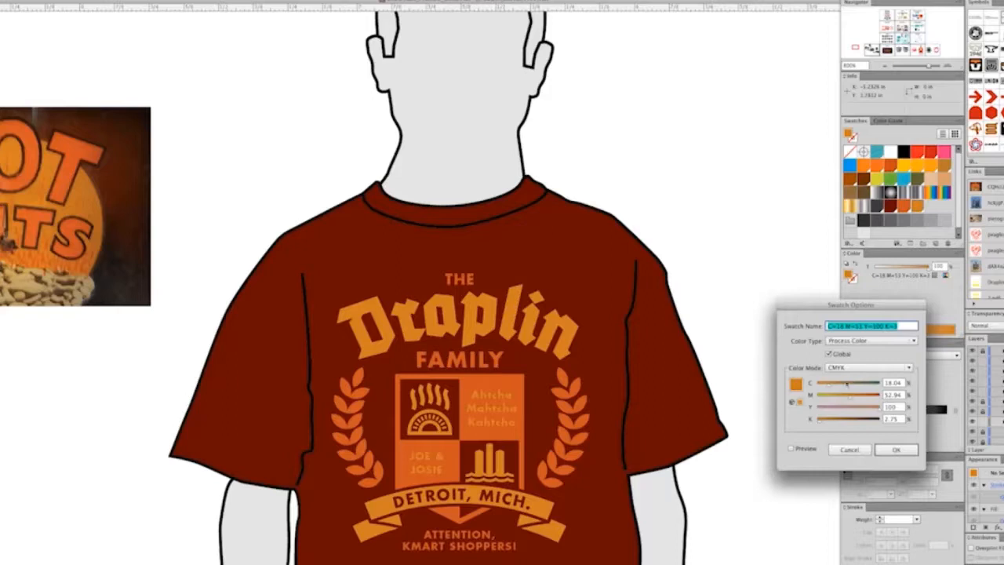
click(791, 449)
mouse_move(830, 385)
mouse_down()
mouse_move(815, 386)
mouse_move(843, 400)
mouse_up()
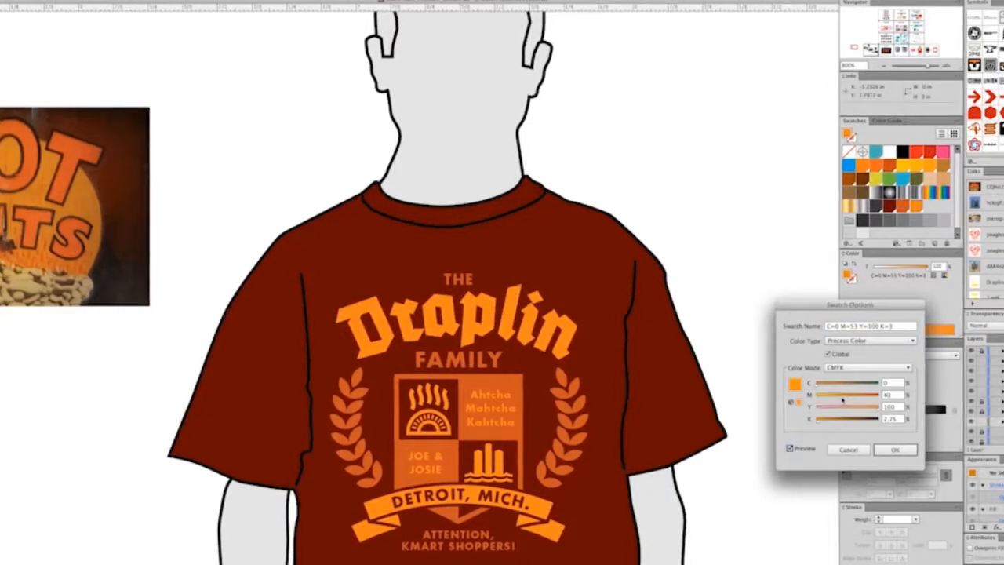
click(878, 449)
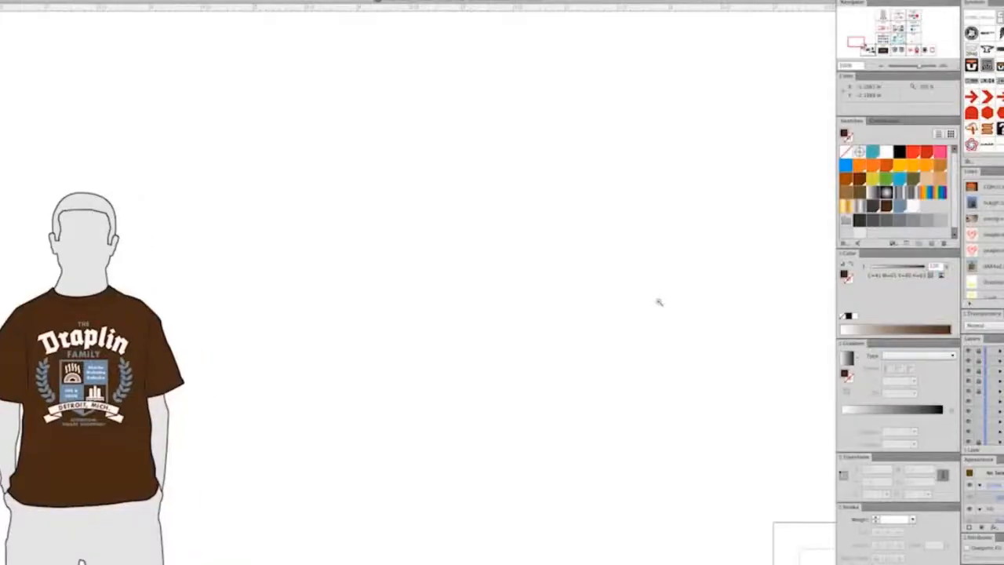
Step: Examine the Drapala Brand logo, its red T-shirt mockup and the teal eagle drawings traced over the red reference
drag(632, 339, 557, 191)
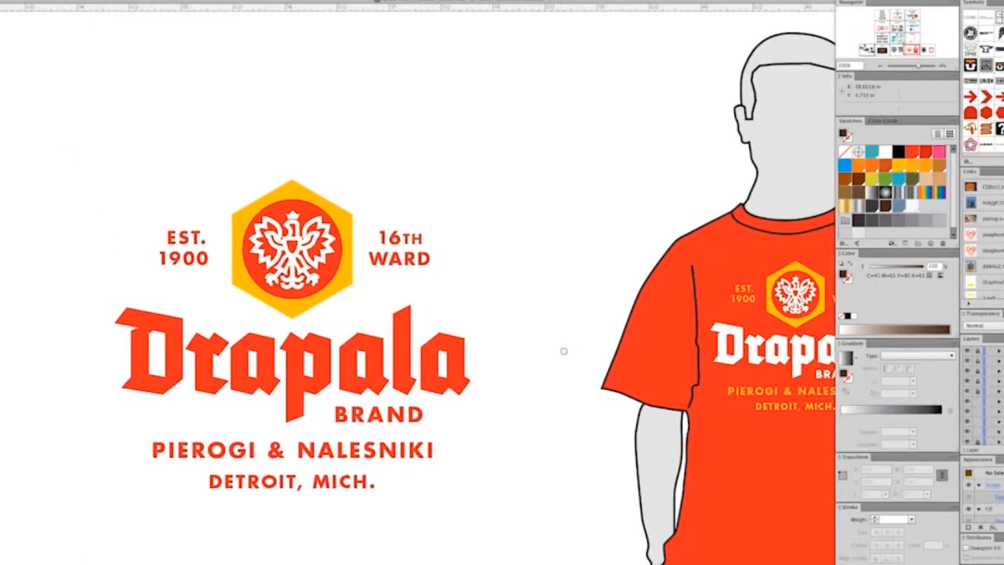
drag(563, 350, 575, 368)
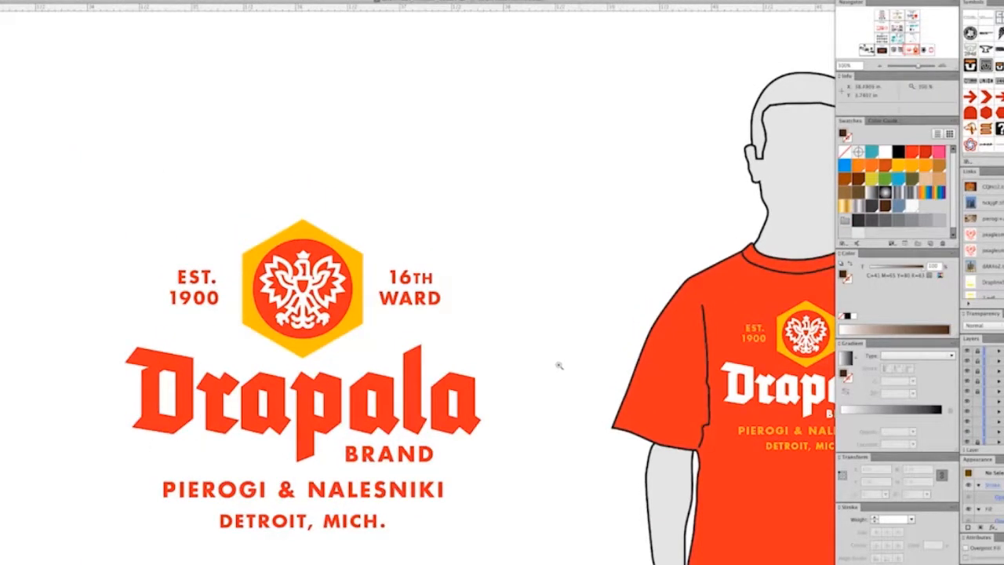
drag(512, 216, 477, 210)
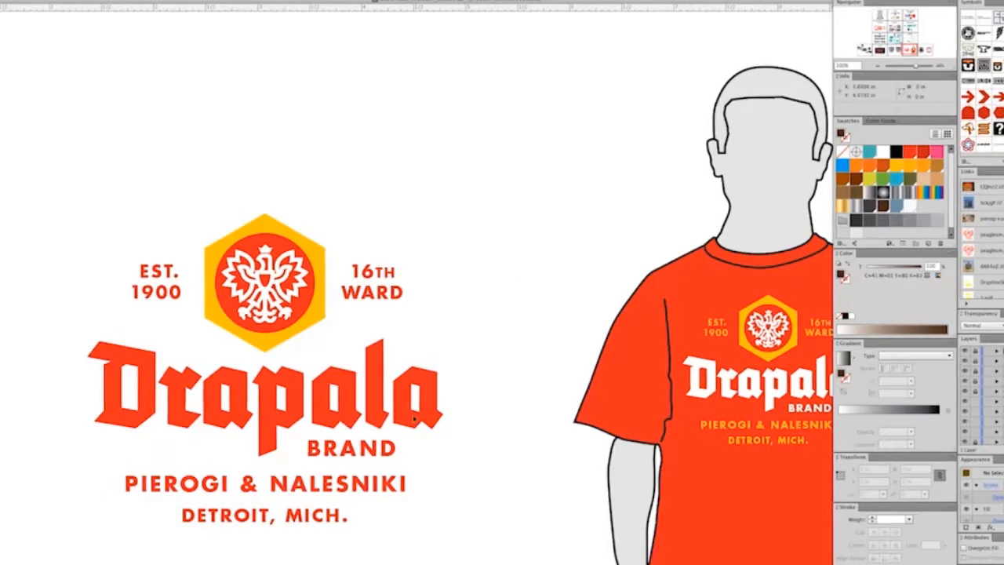
scroll(532, 330, right, 6)
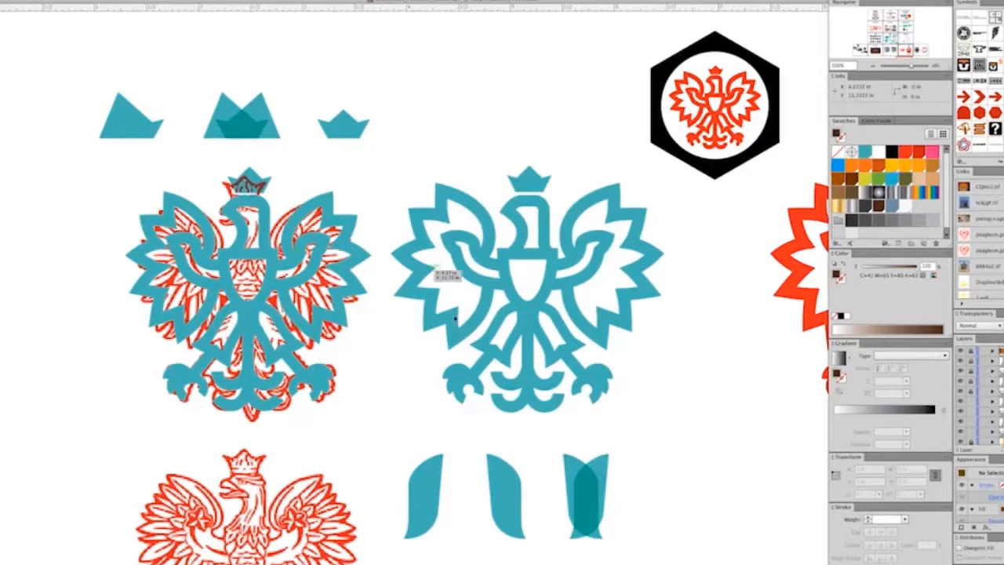
key(ctrl+y)
scroll(654, 405, up, 5)
drag(651, 394, 607, 405)
key(super+y)
drag(353, 341, 621, 376)
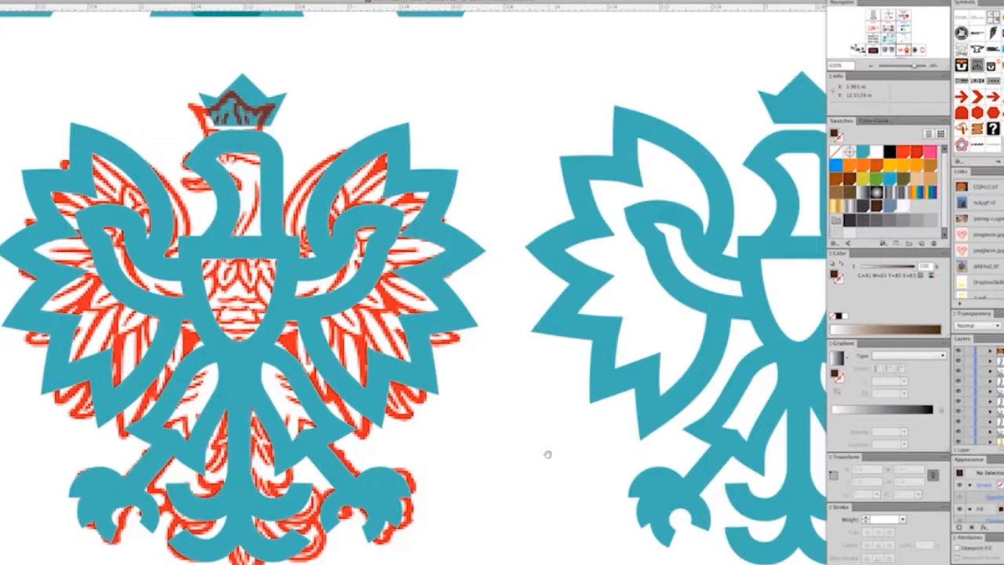
drag(544, 452, 597, 469)
Step: Try to slide the red eagle reference image aside from the teal tracing and undo the move
click(513, 381)
drag(538, 353, 8, 352)
key(super+z)
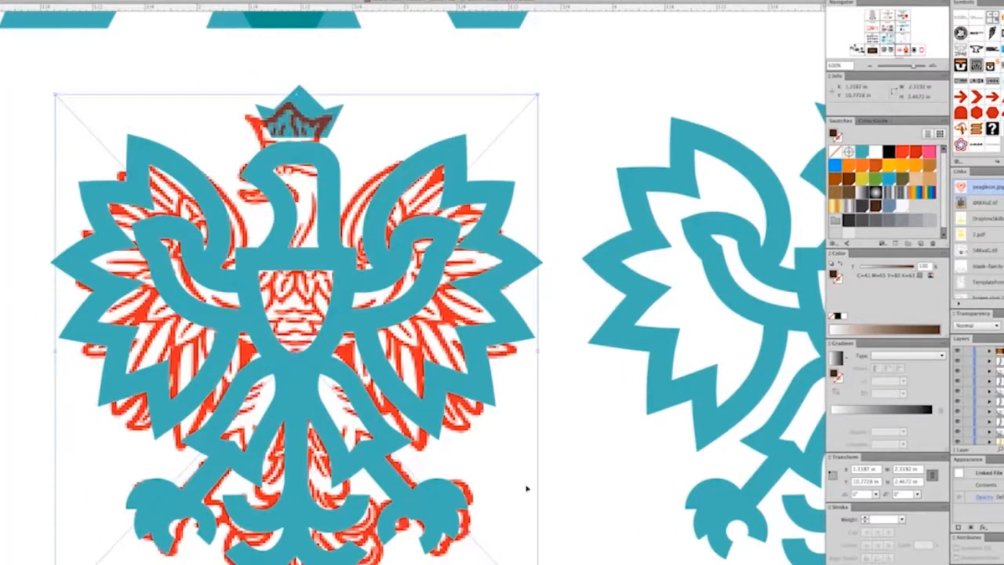
Step: Move the red eagle reference image out from under the teal tracing to the empty space left of it
click(622, 466)
scroll(572, 324, down, 5)
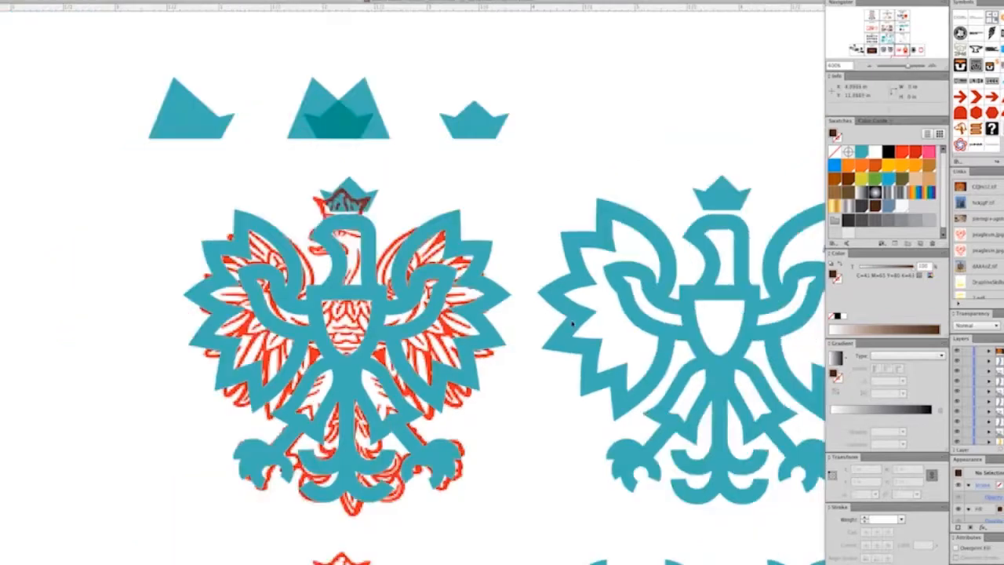
scroll(568, 224, up, 2)
drag(510, 384, 522, 384)
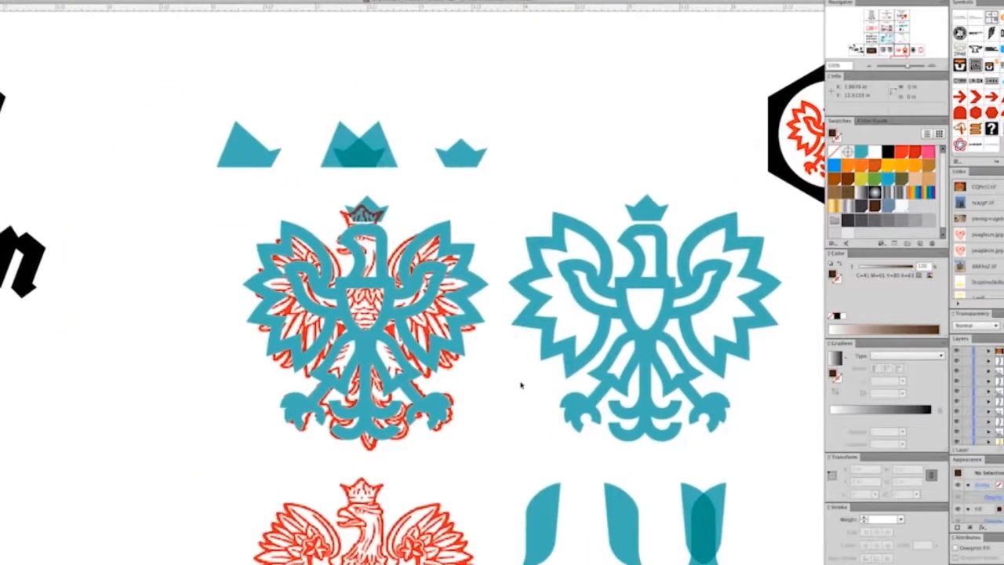
scroll(523, 385, up, 2)
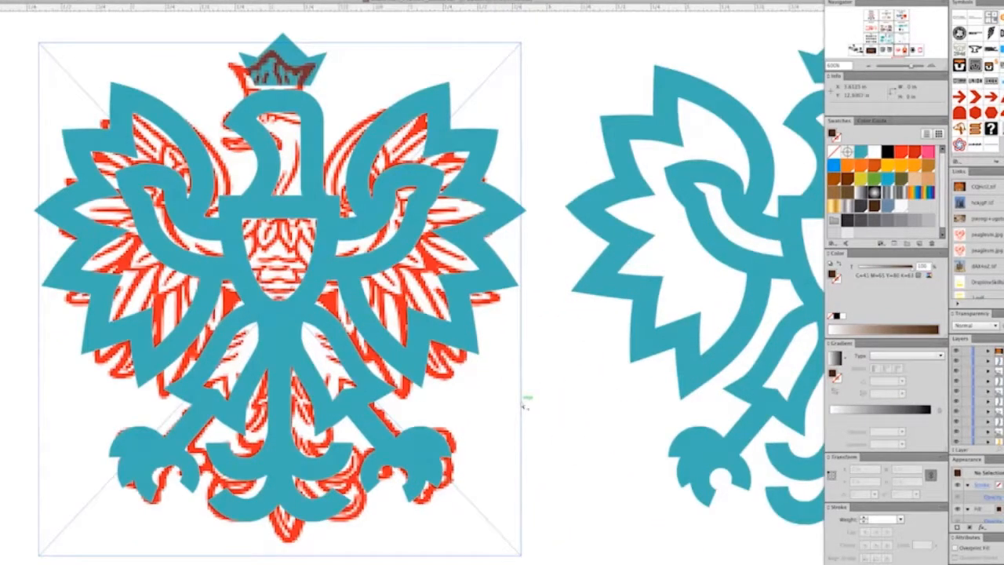
scroll(523, 404, down, 1)
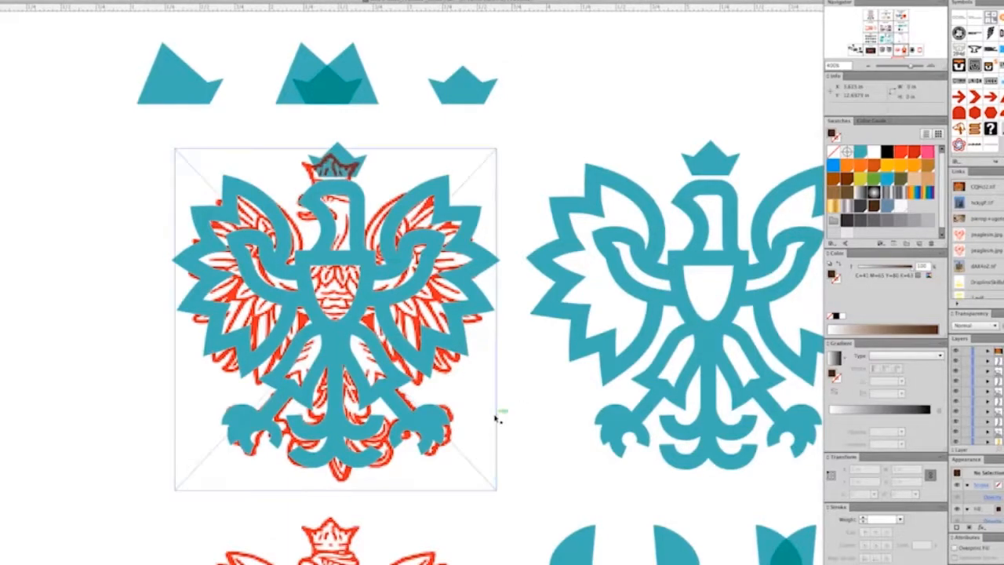
mouse_move(479, 403)
mouse_down()
mouse_move(122, 376)
mouse_move(137, 376)
mouse_up()
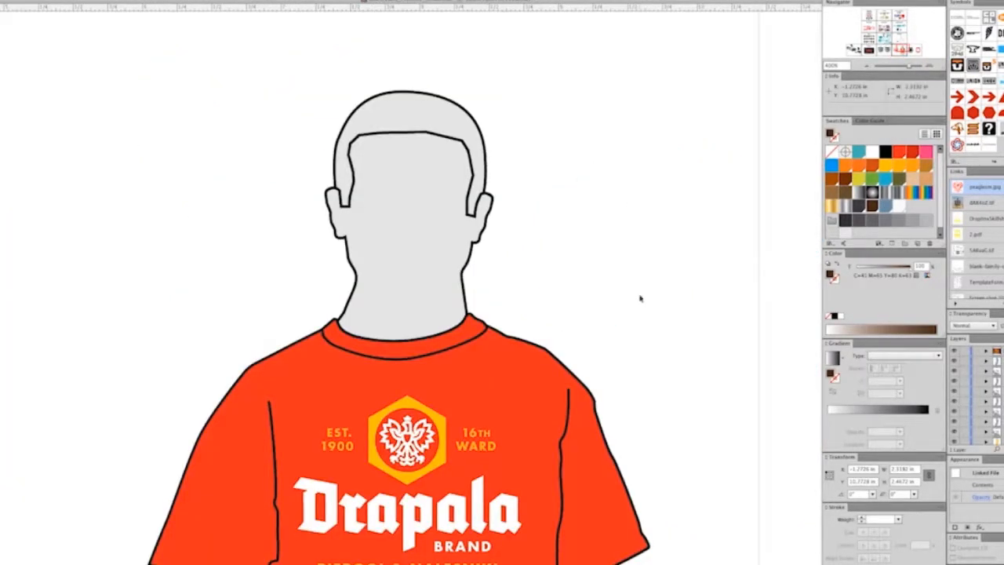
Step: Review the red Drapala shirt mockup, the round family badges and the HOT NUTS source photo in the browser
key(super+minus)
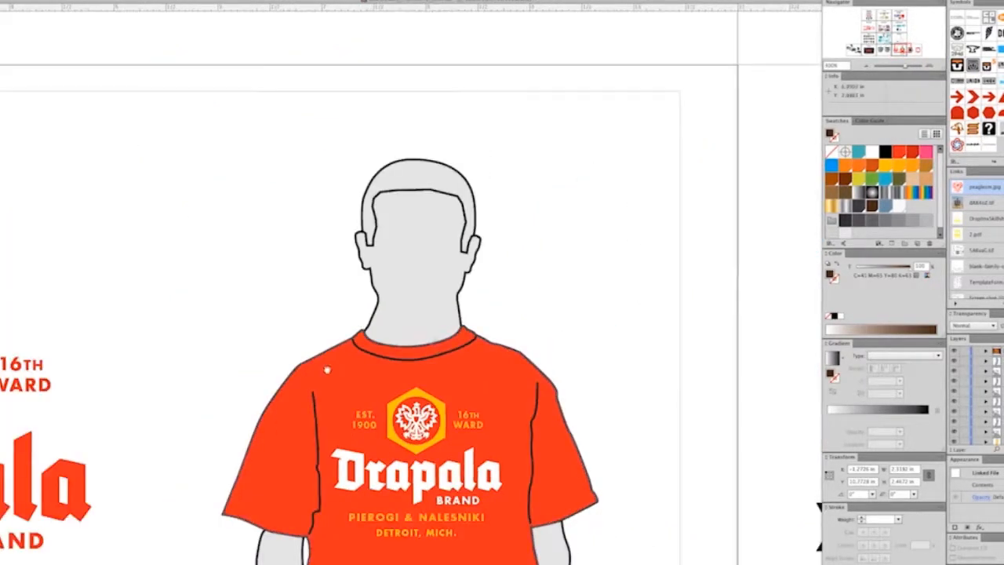
drag(327, 370, 436, 306)
drag(395, 383, 460, 350)
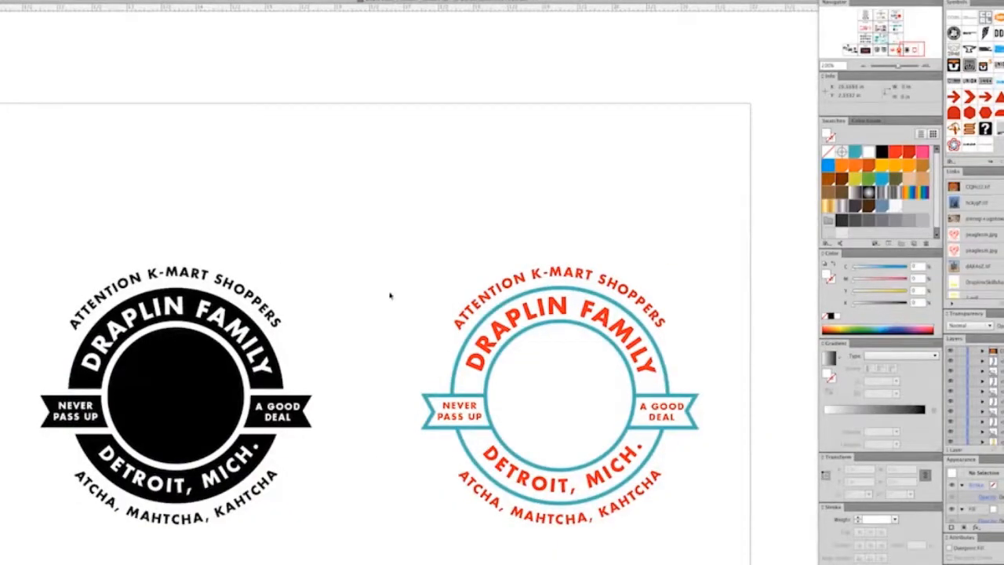
scroll(376, 329, right, 5)
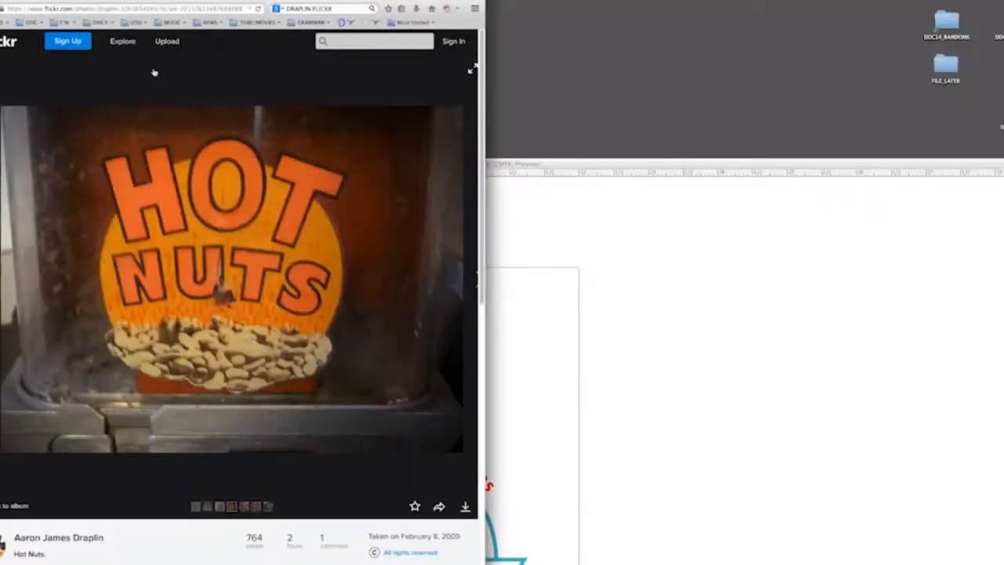
click(554, 68)
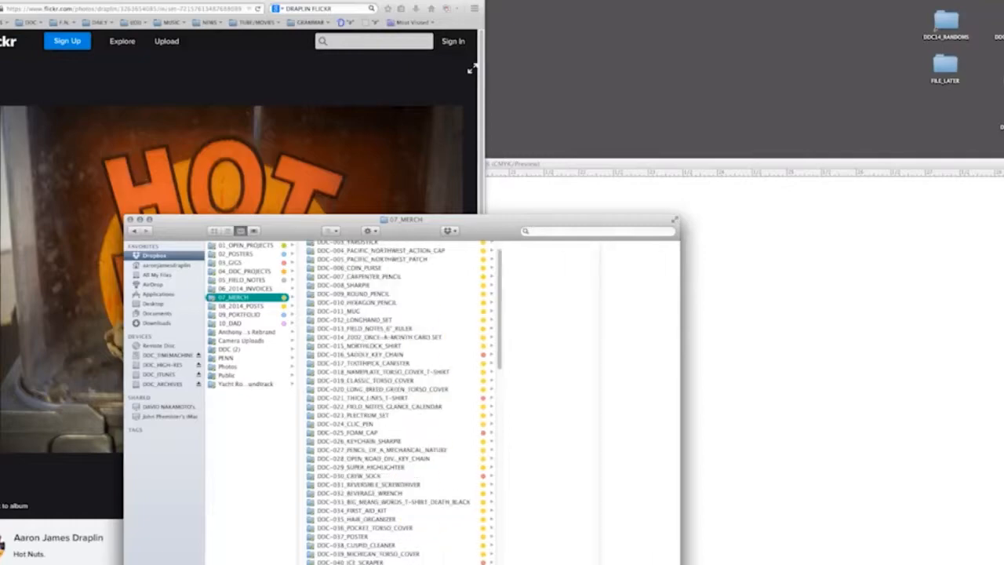
Step: Look over the logos collected in the POSTER_Final_revised.ai poster, including the small grey portrait, and return to the crest document
scroll(378, 487, down, 15)
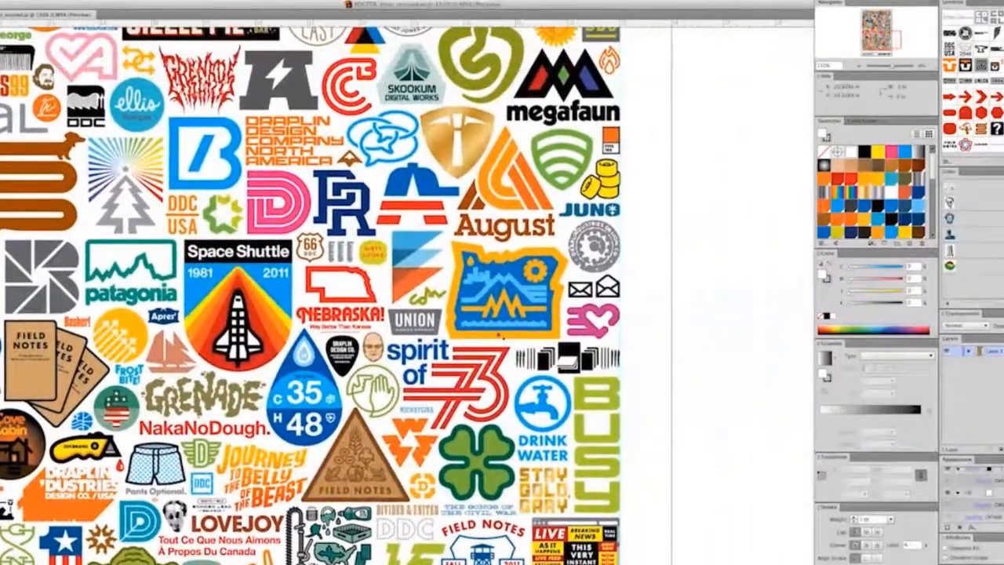
mouse_move(398, 188)
mouse_down()
mouse_move(398, 265)
mouse_move(509, 463)
mouse_up()
mouse_move(472, 275)
mouse_down()
mouse_move(505, 361)
mouse_move(602, 506)
mouse_up()
drag(486, 259, 469, 416)
drag(345, 275, 637, 372)
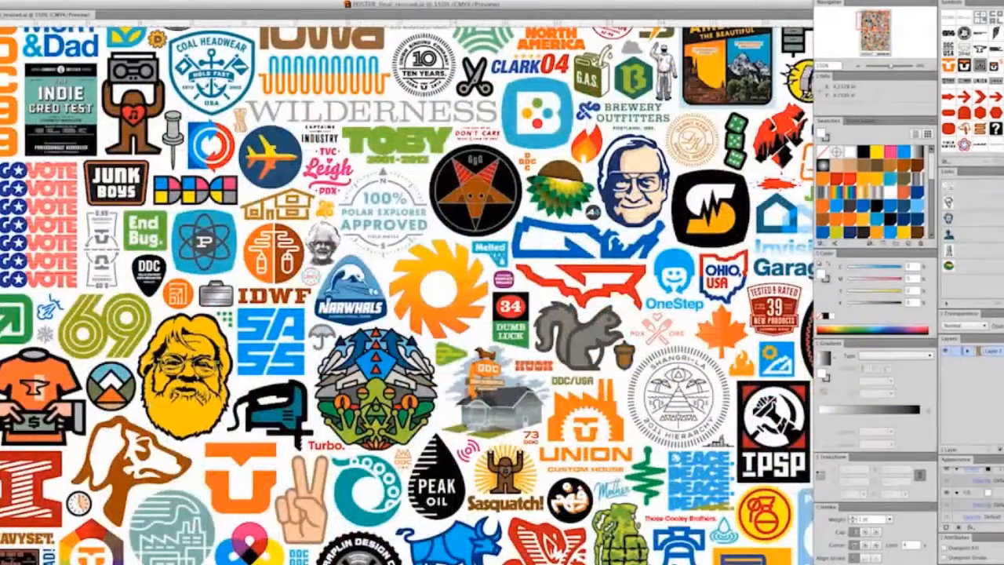
drag(486, 361, 473, 271)
click(325, 157)
click(325, 157)
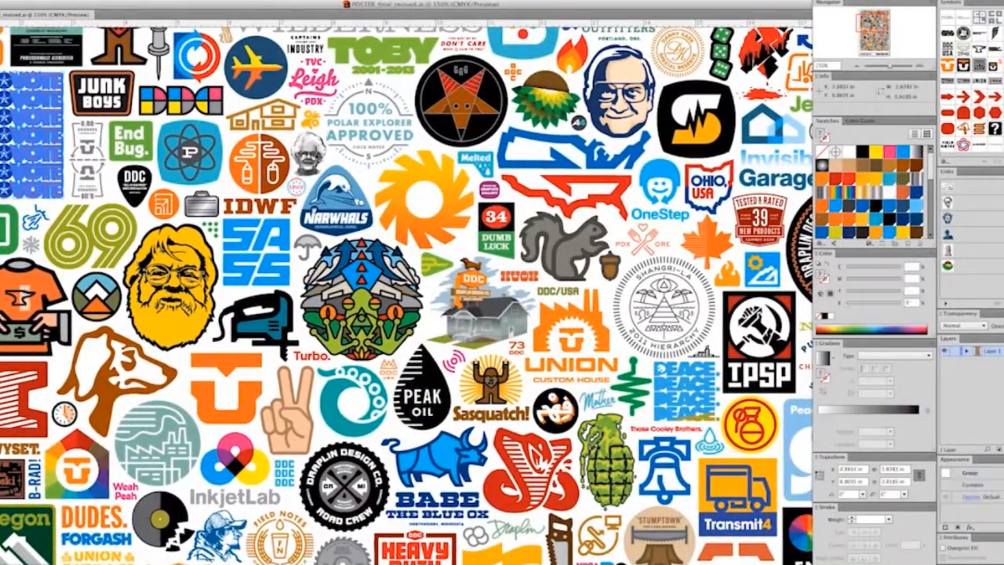
click(317, 154)
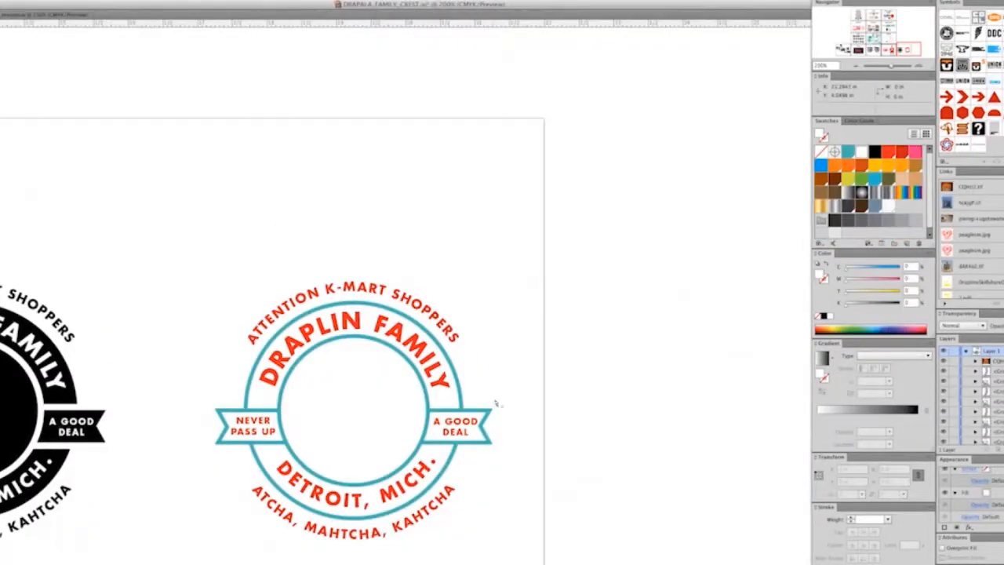
Step: Paste the halftone portrait onto the teal-and-red DRAPLIN FAMILY crest, enlarge it and centre it inside the inner ring
key(super+v)
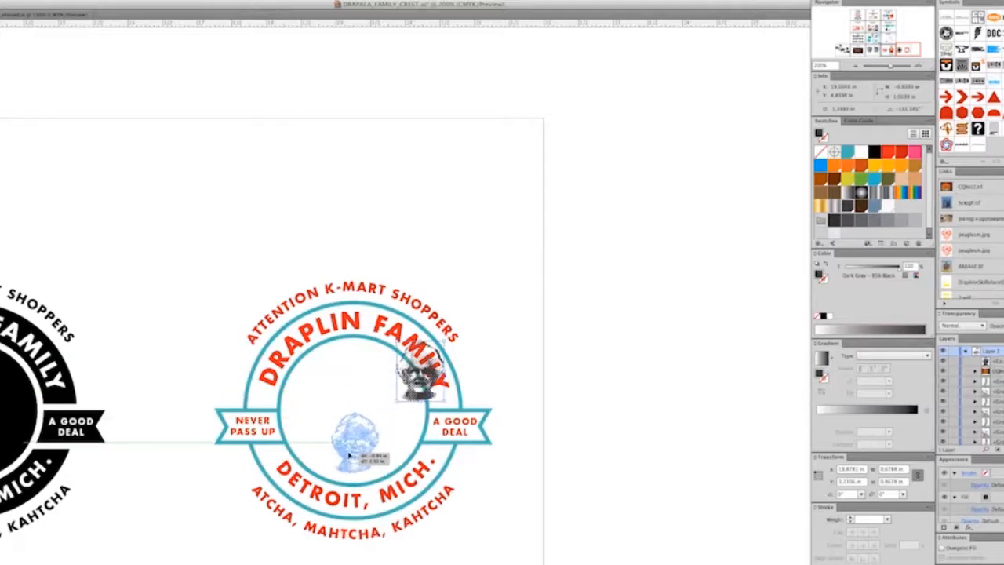
drag(350, 454, 351, 443)
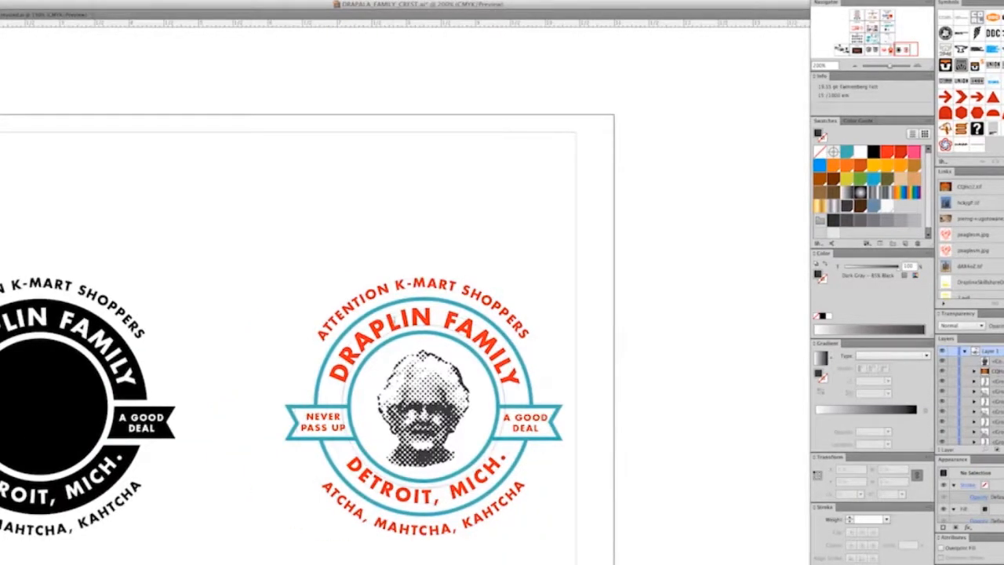
Step: Replace the DRAPLIN FAMILY lettering on the portrait crest's upper arc with the grandmother's name in capitals
triple_click(417, 491)
click(417, 491)
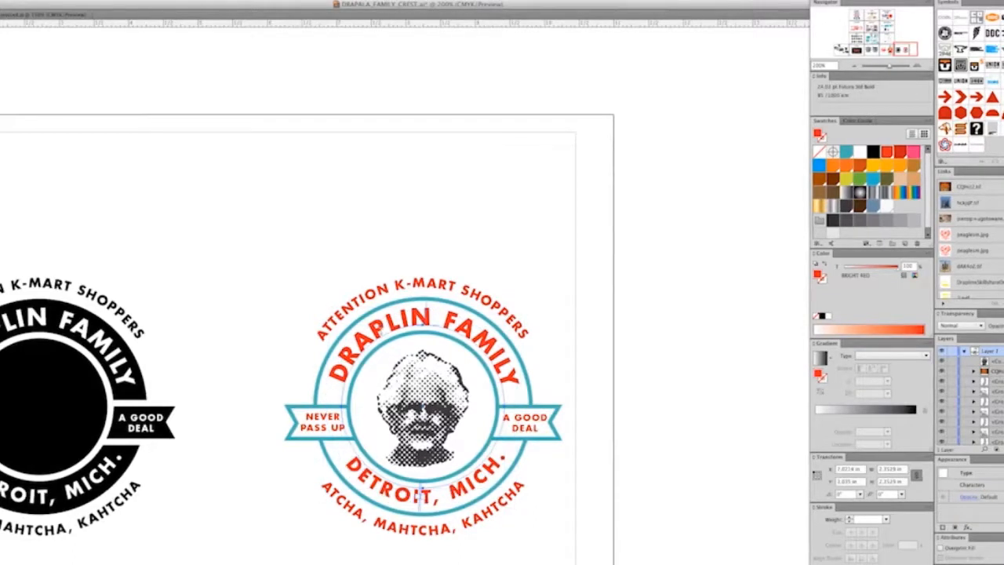
double_click(383, 330)
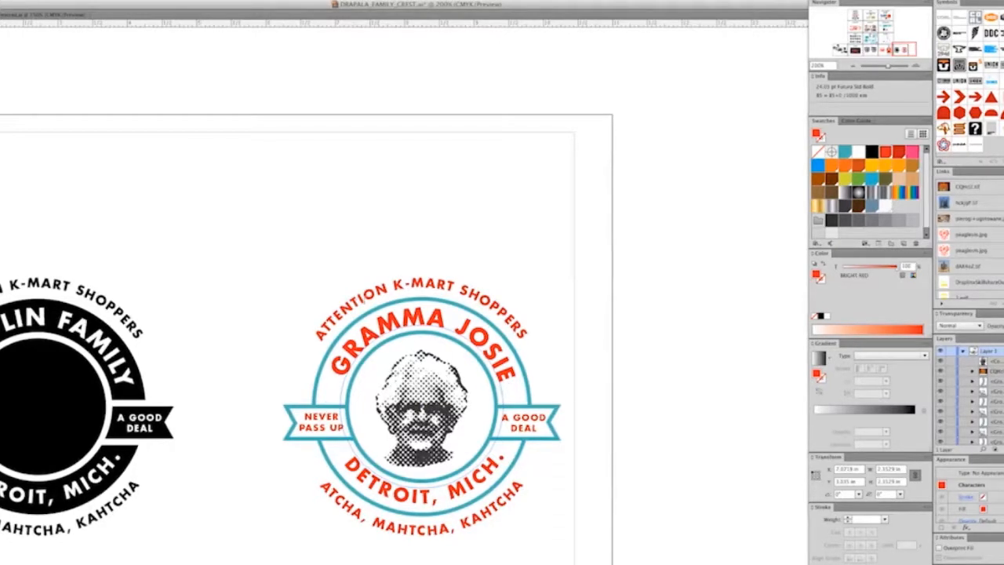
Step: Replace the portrait crest's outer upper arc text ATTENTION K-MART SHOPPERS with the quotation "LET ME OPEN A CAN OF PEACHES." and deselect it
triple_click(360, 296)
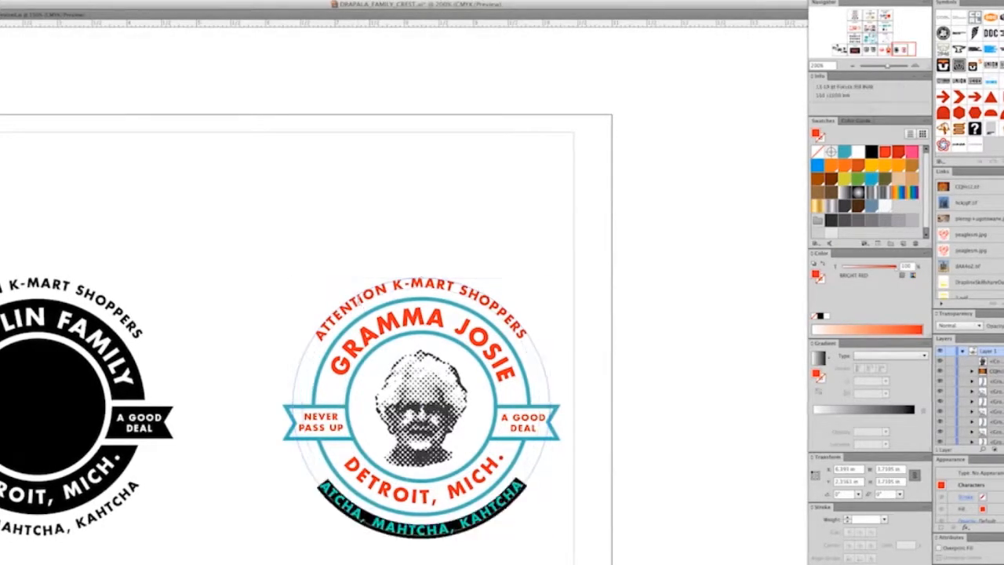
super+click(361, 296)
triple_click(368, 295)
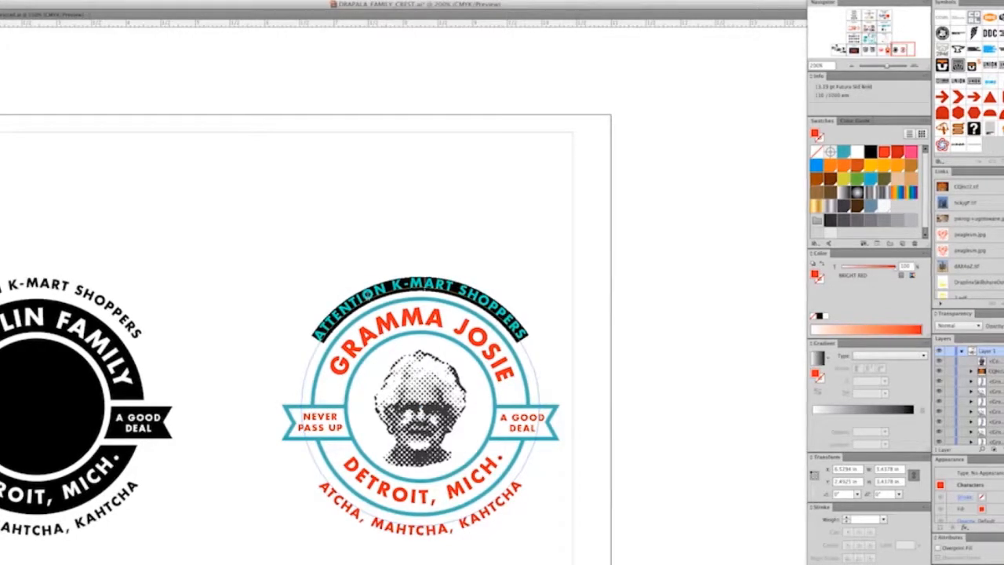
text(OPEN)
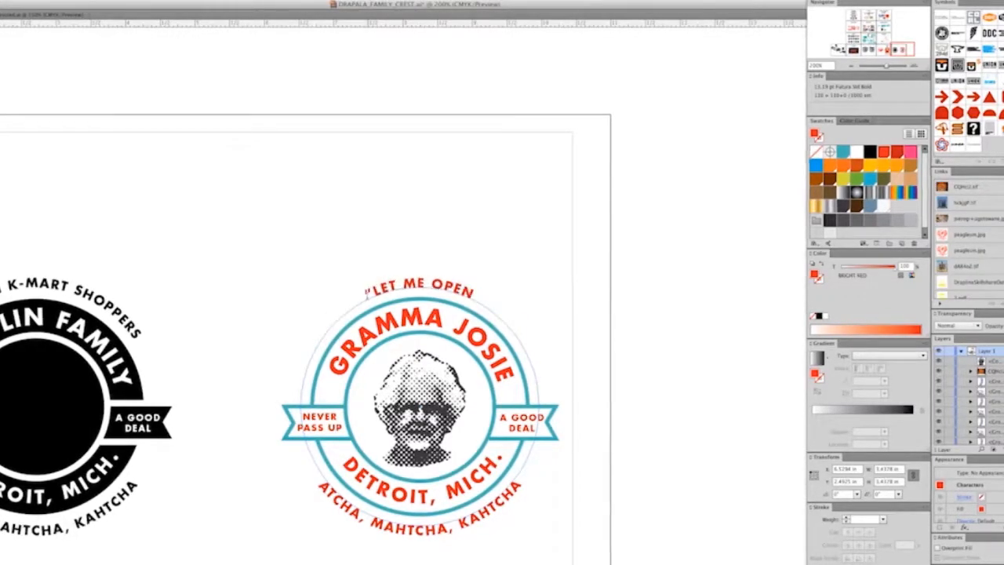
text( A CAN OF PEACHES.")
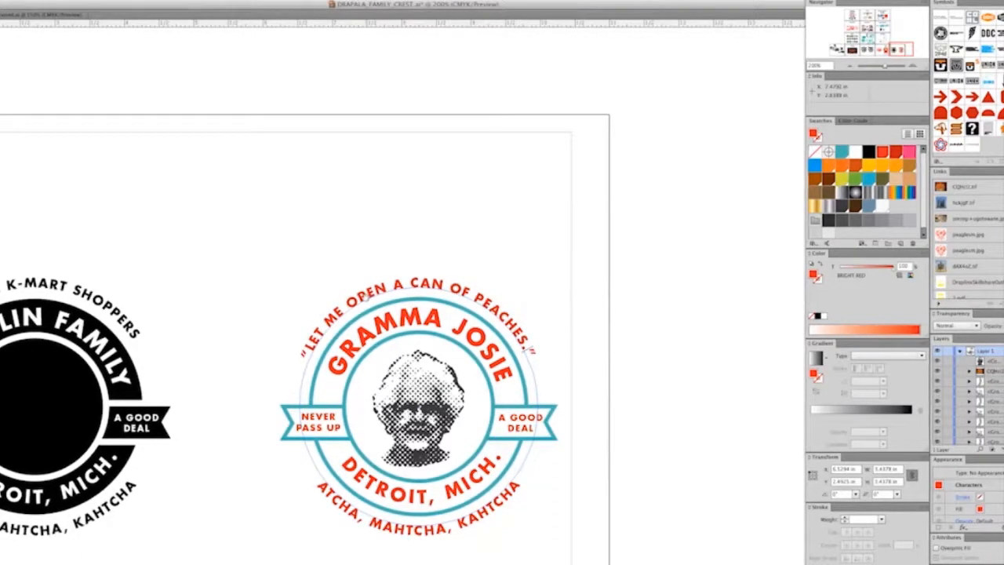
click(699, 287)
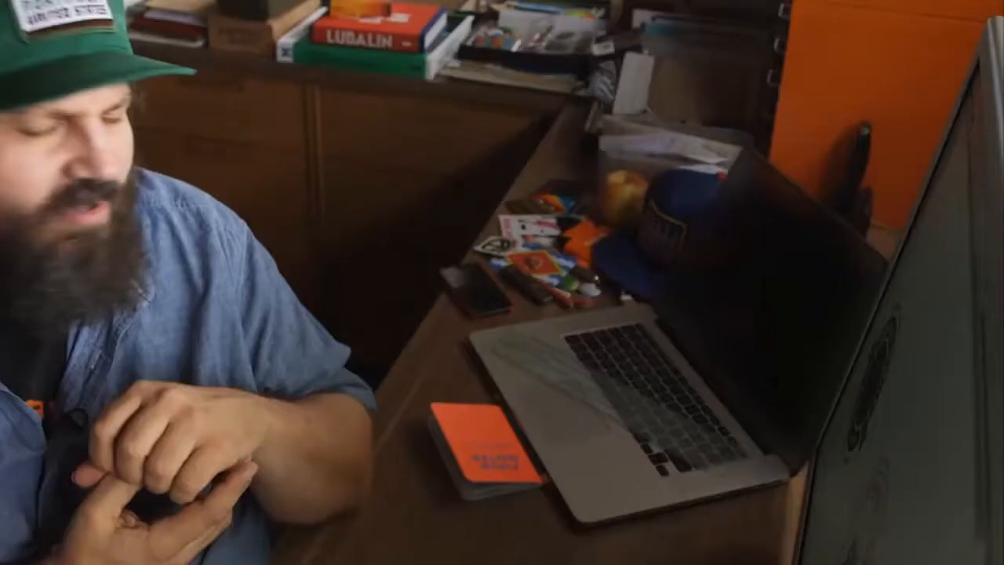